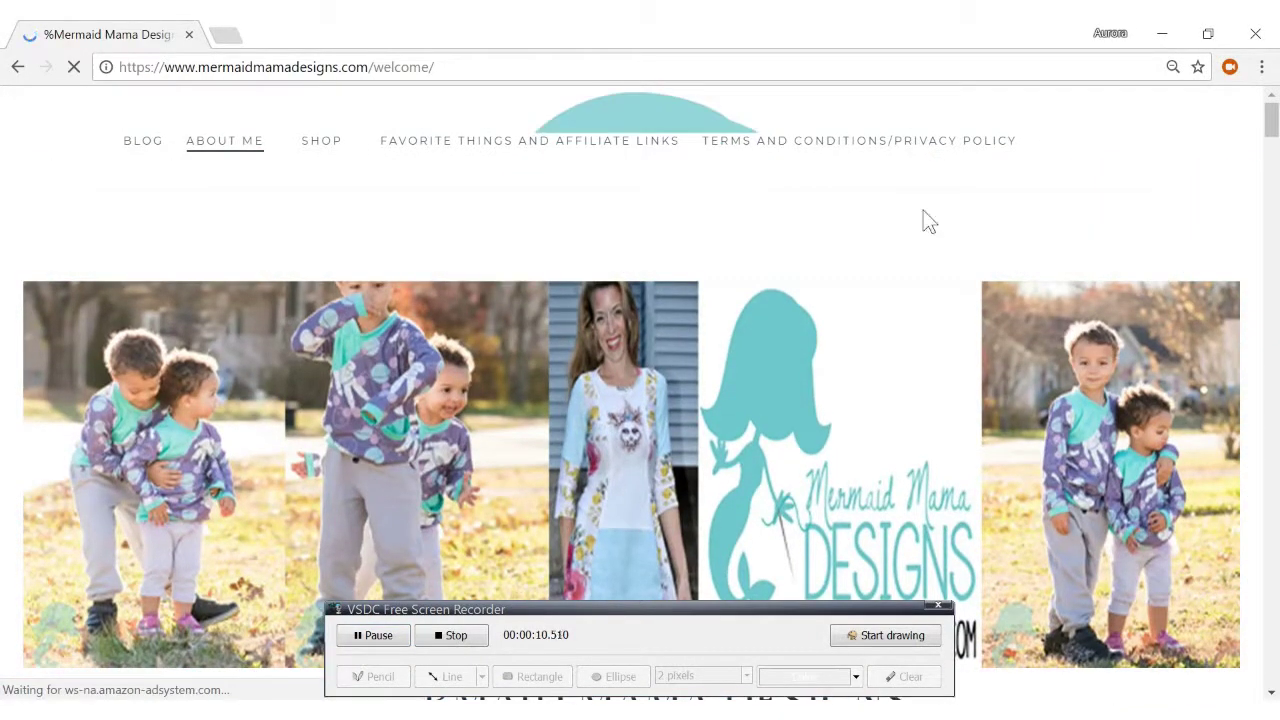
Step: Scroll through the Welcome page and the Favorite Things and Affiliate Links page
mouse_move(1271, 120)
left_mouse_down()
mouse_move(1271, 463)
mouse_move(1270, 118)
left_mouse_up()
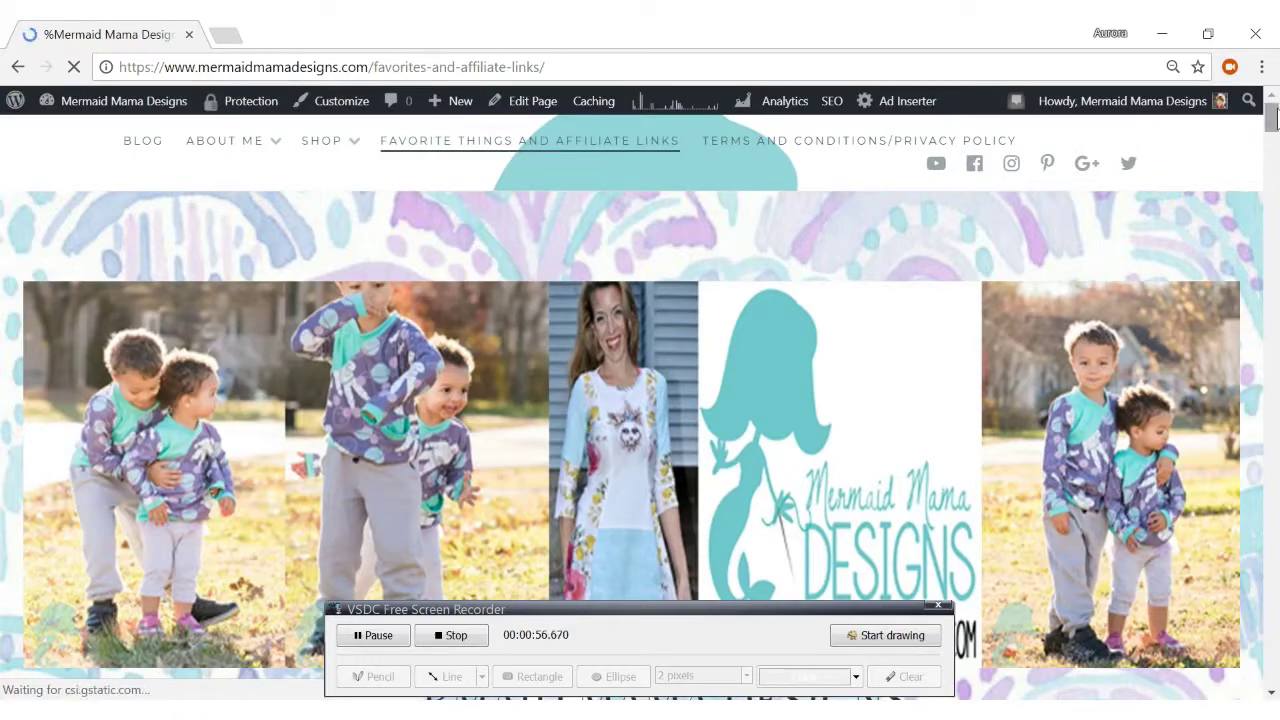
left_click_drag(1272, 118, 1272, 178)
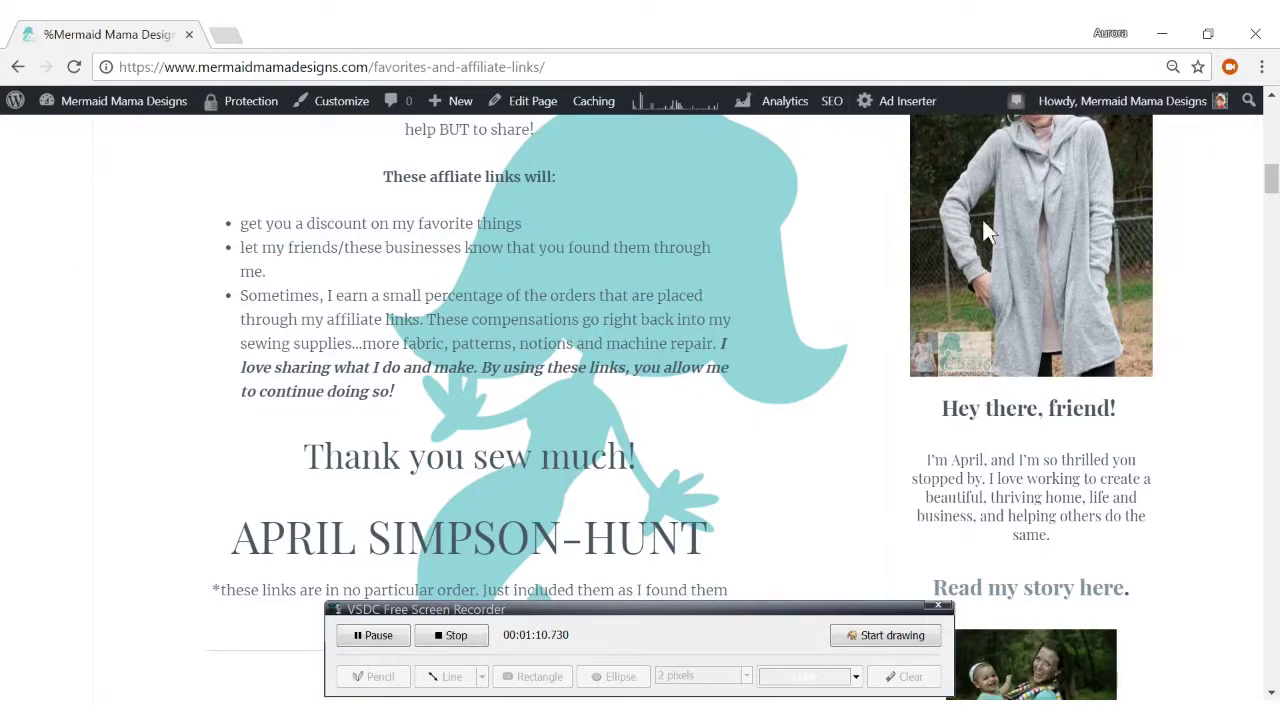
mouse_move(1272, 178)
left_mouse_down()
mouse_move(1272, 472)
mouse_move(1272, 420)
left_mouse_up()
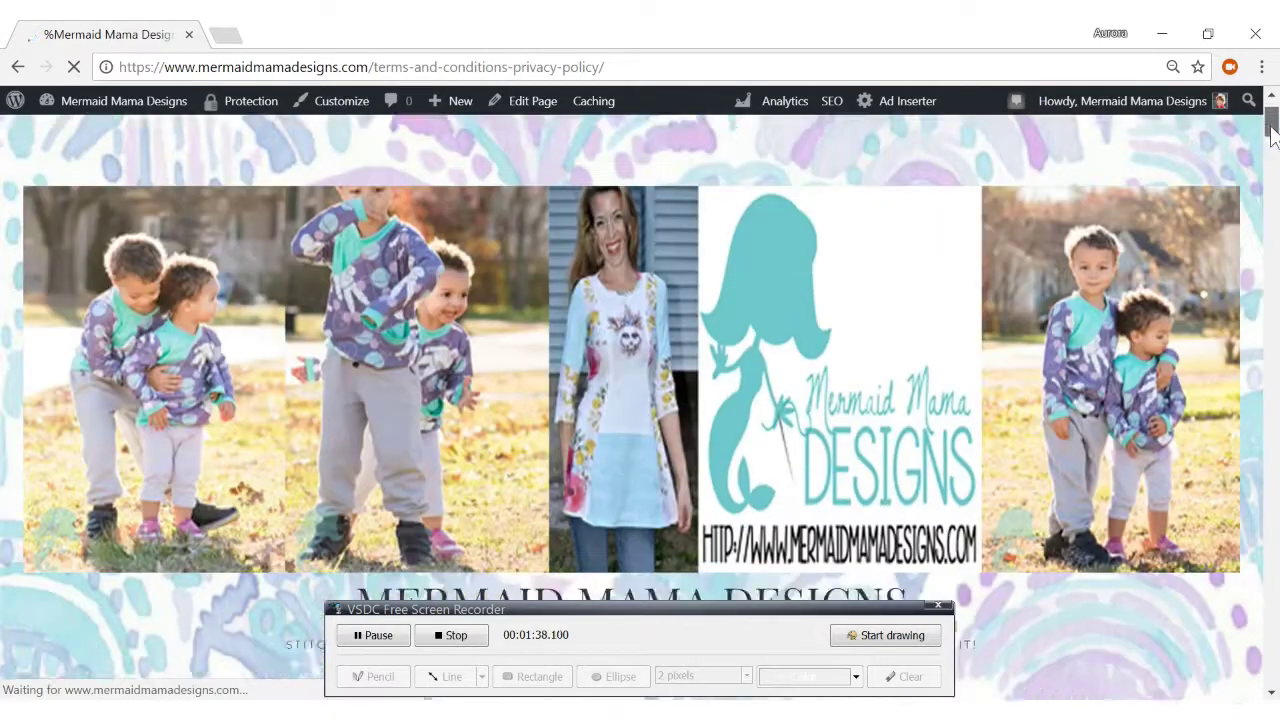
Step: Scroll through the policy's copyright, affiliate, Amazon disclosure and risk sections, then back to the top
left_click_drag(1272, 118, 1276, 209)
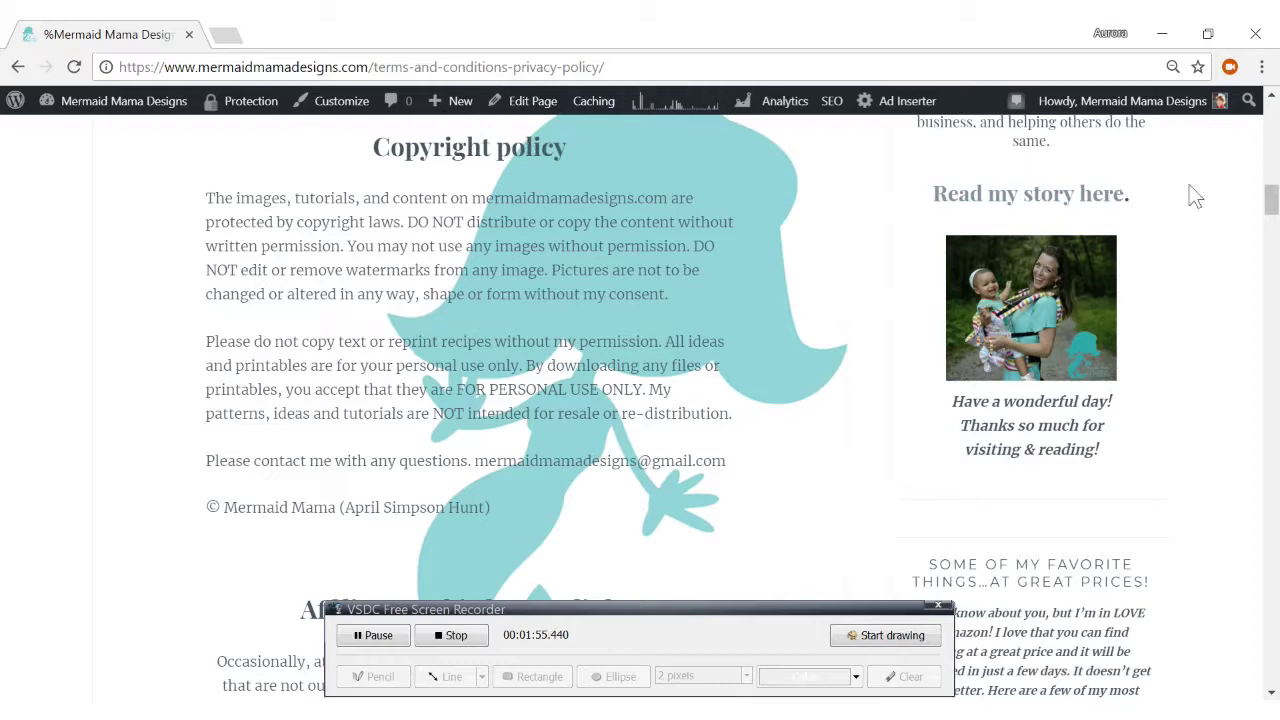
left_click_drag(1272, 205, 1272, 222)
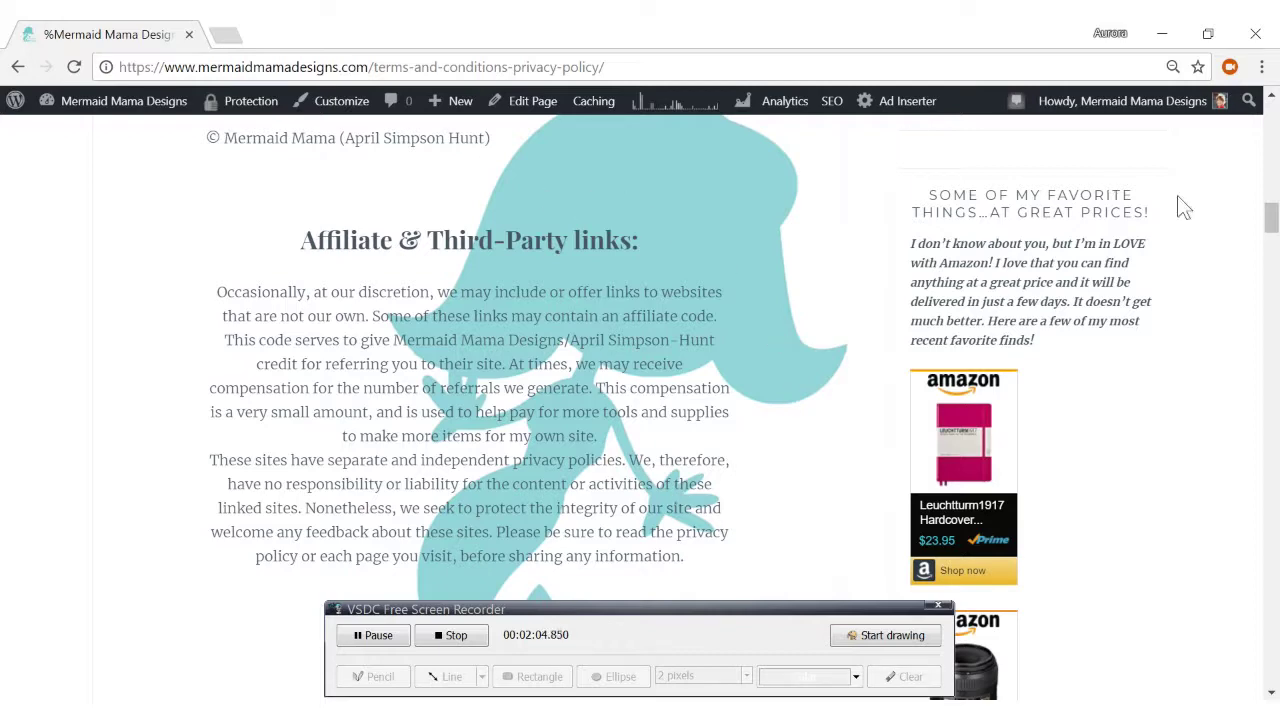
left_click_drag(1272, 222, 1272, 238)
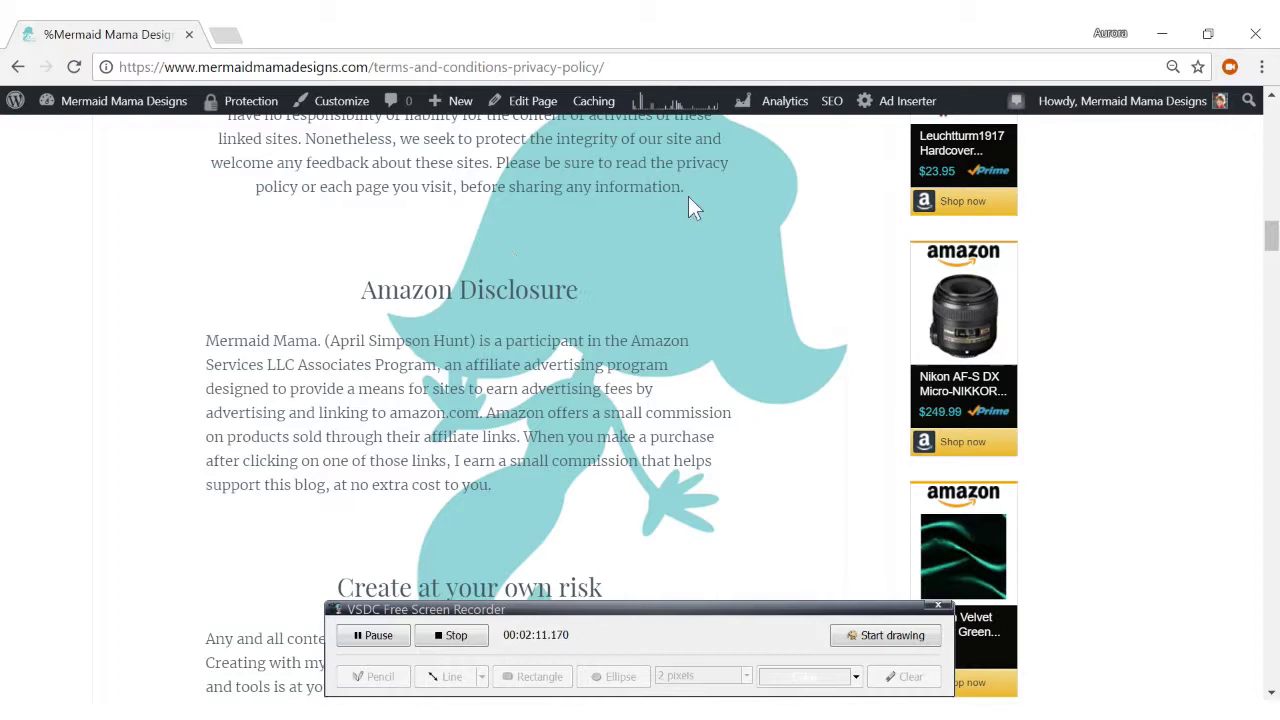
mouse_move(1272, 238)
left_mouse_down()
mouse_move(1272, 290)
mouse_move(1272, 122)
left_mouse_up()
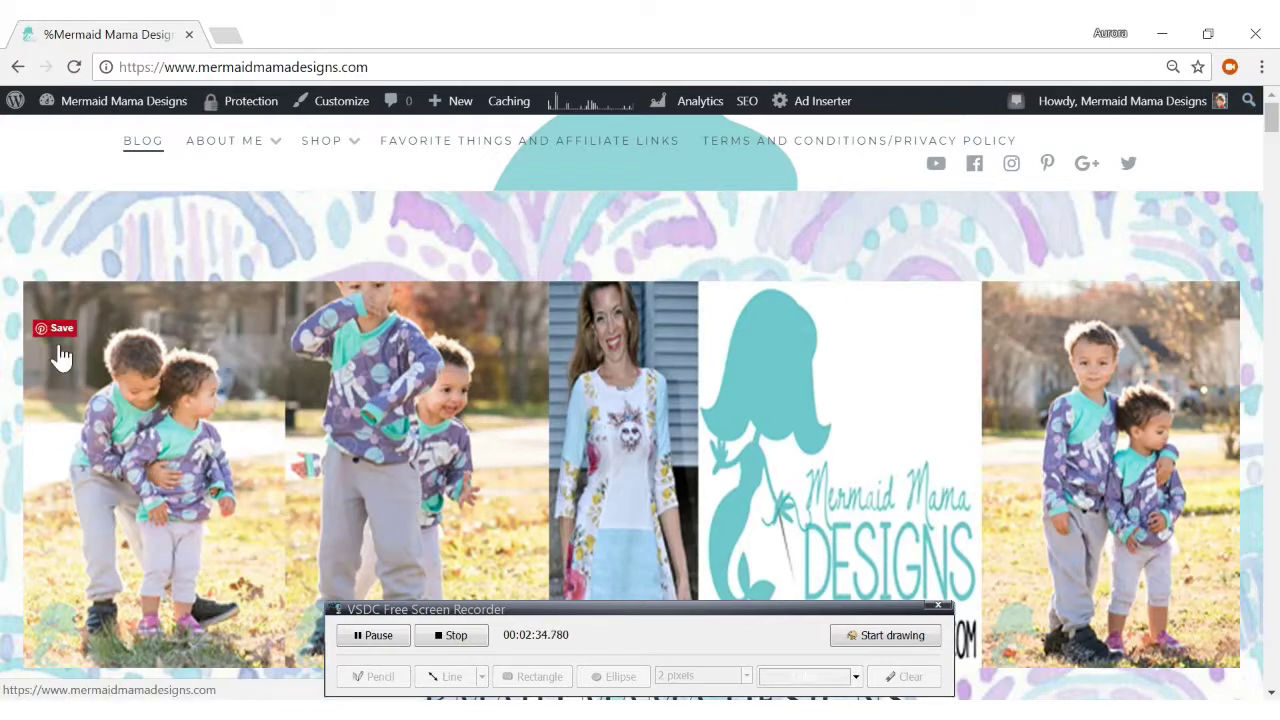
left_click(57, 330)
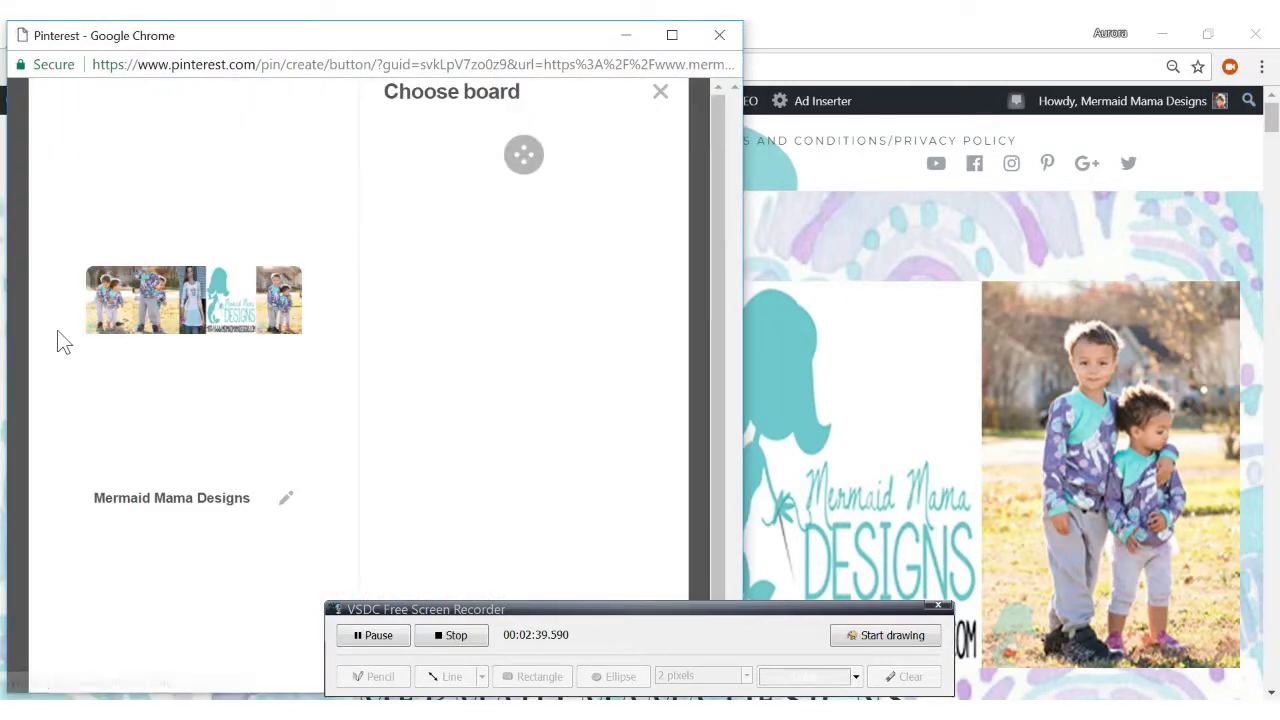
left_click(719, 37)
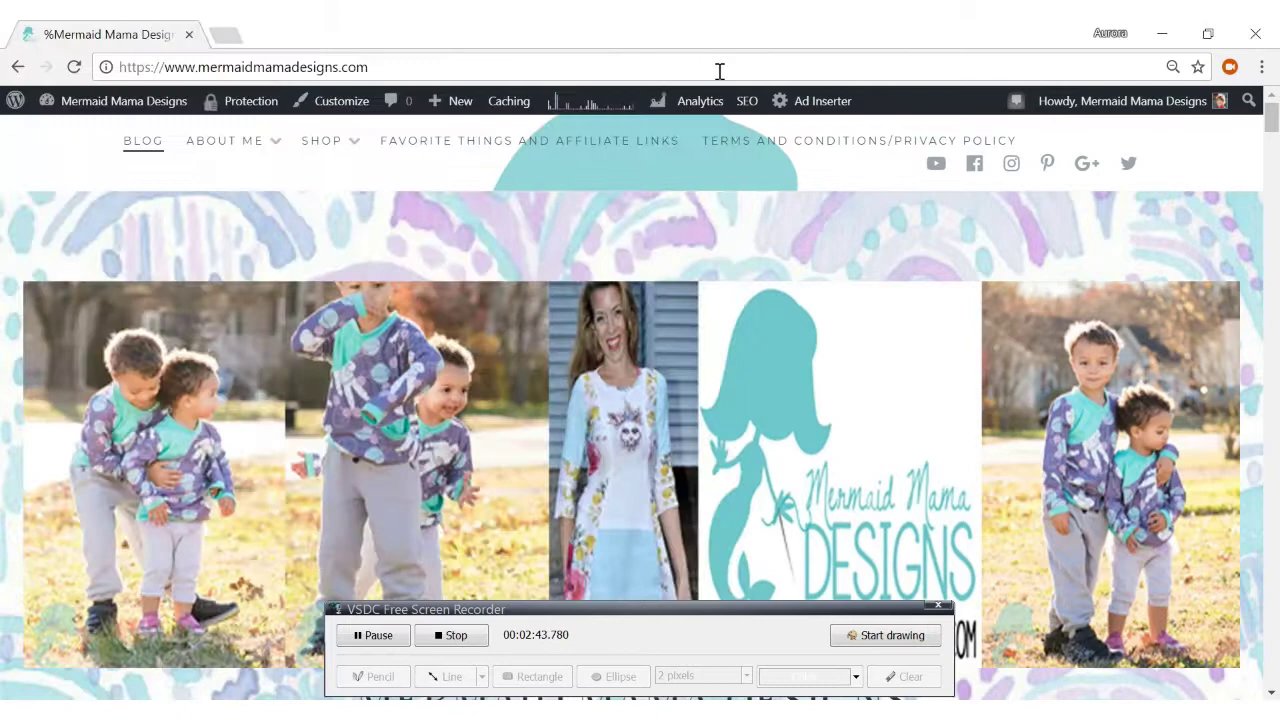
left_click_drag(1271, 120, 1272, 148)
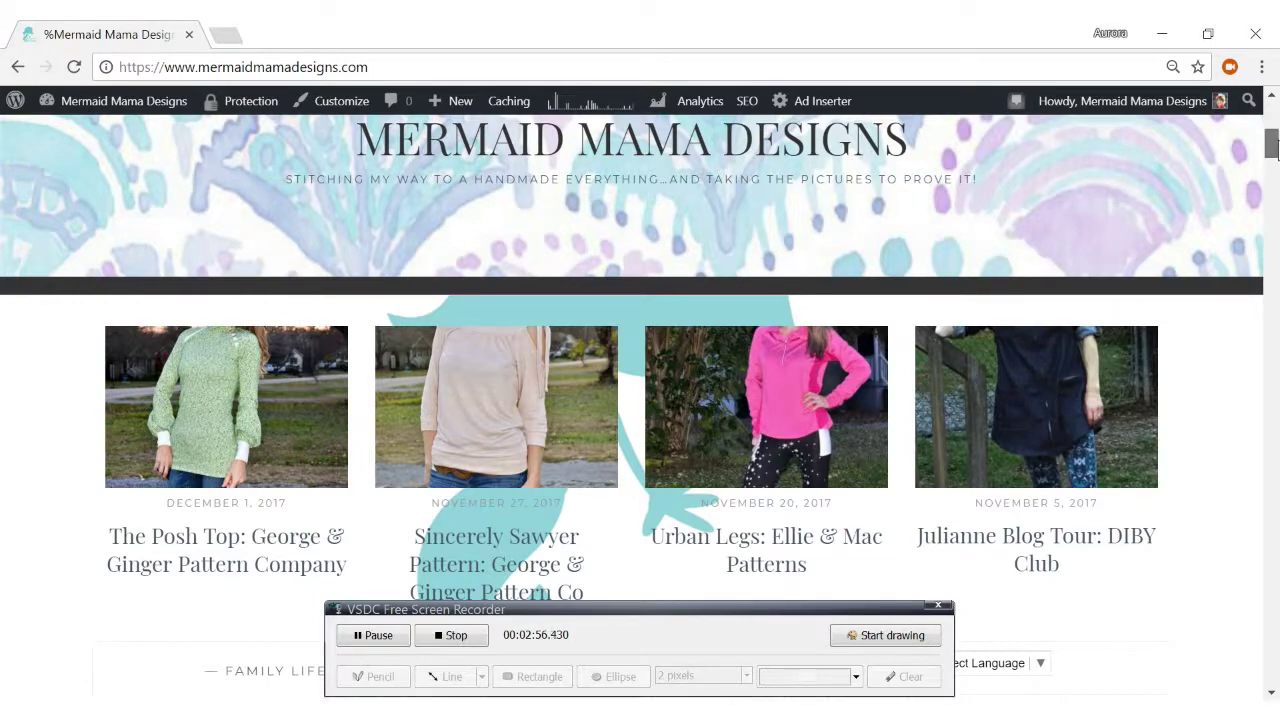
left_click_drag(1271, 147, 1272, 172)
scroll(1189, 176, "up", 2)
left_click(1040, 257)
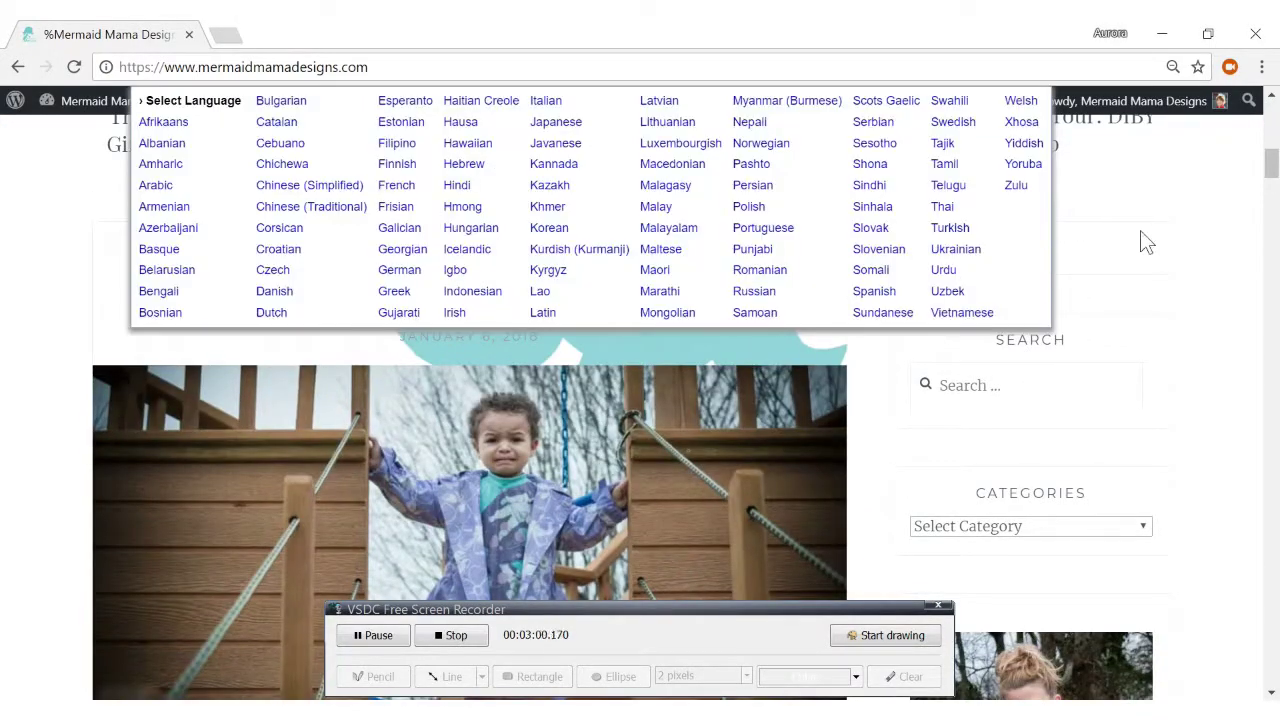
left_click(1112, 386)
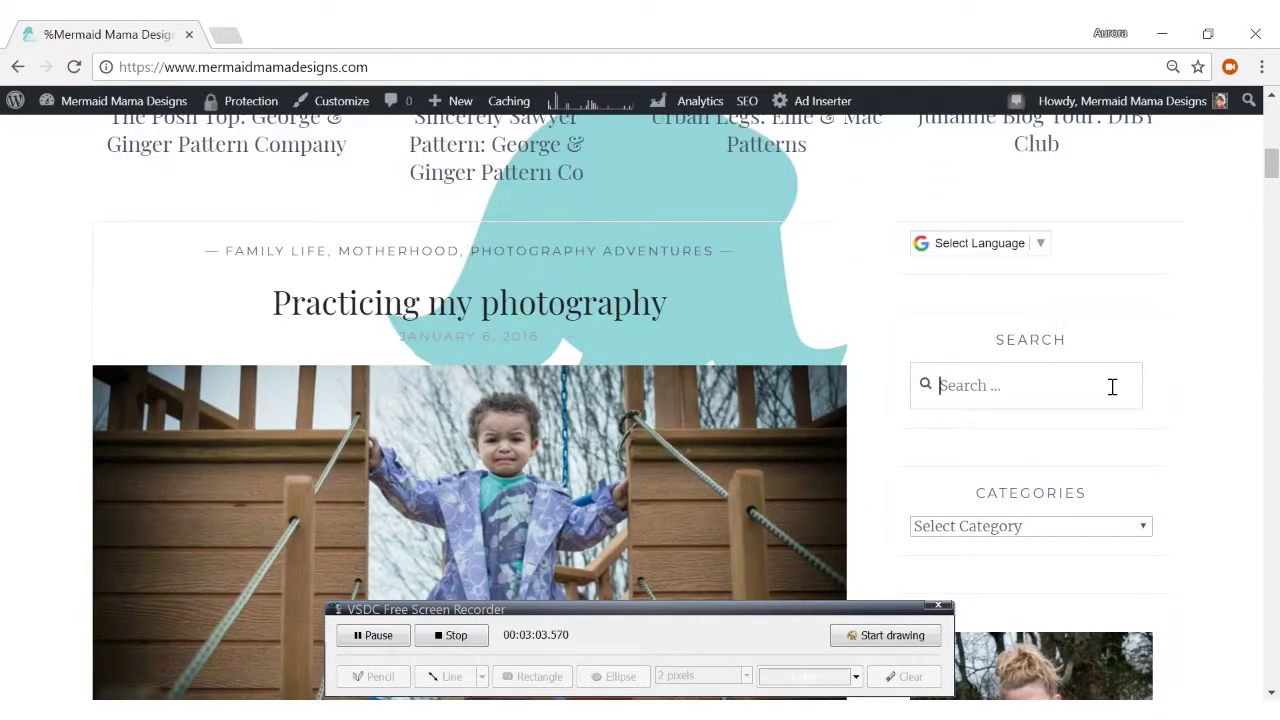
scroll(1274, 176, "down", 1)
left_click(1141, 442)
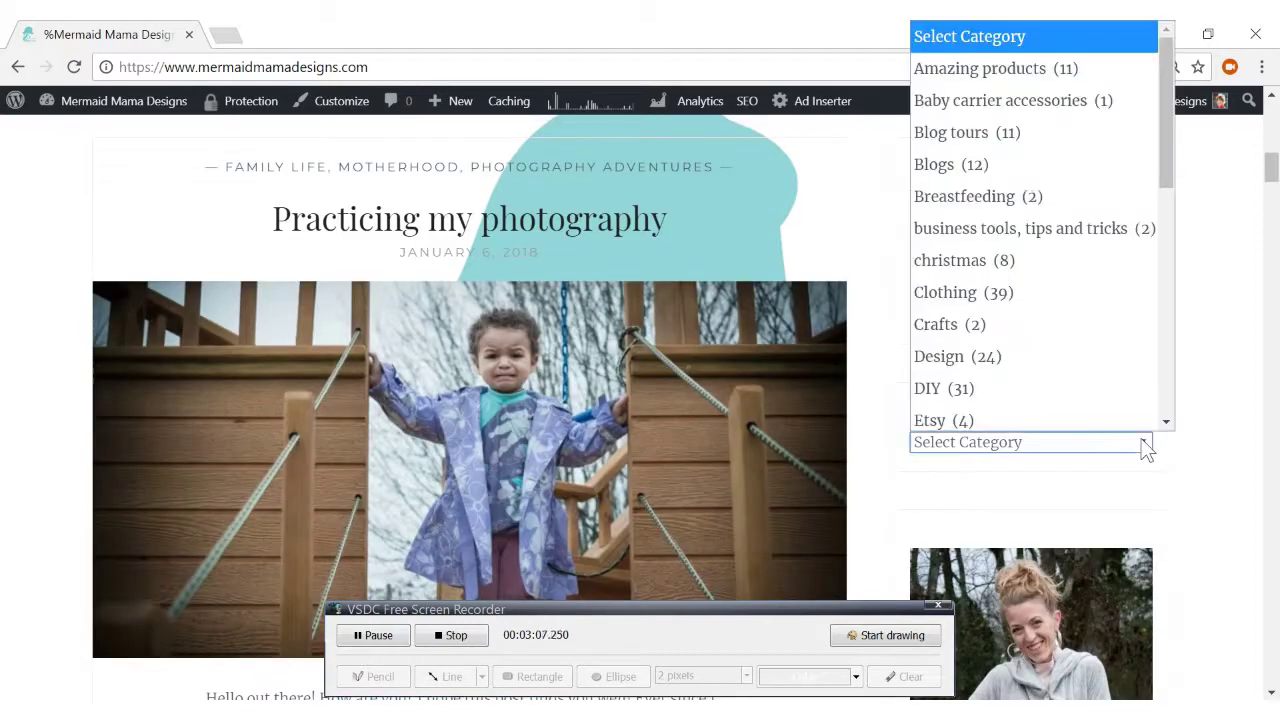
scroll(1174, 398, "down", 1)
scroll(1174, 398, "down", 3)
left_click(1252, 376)
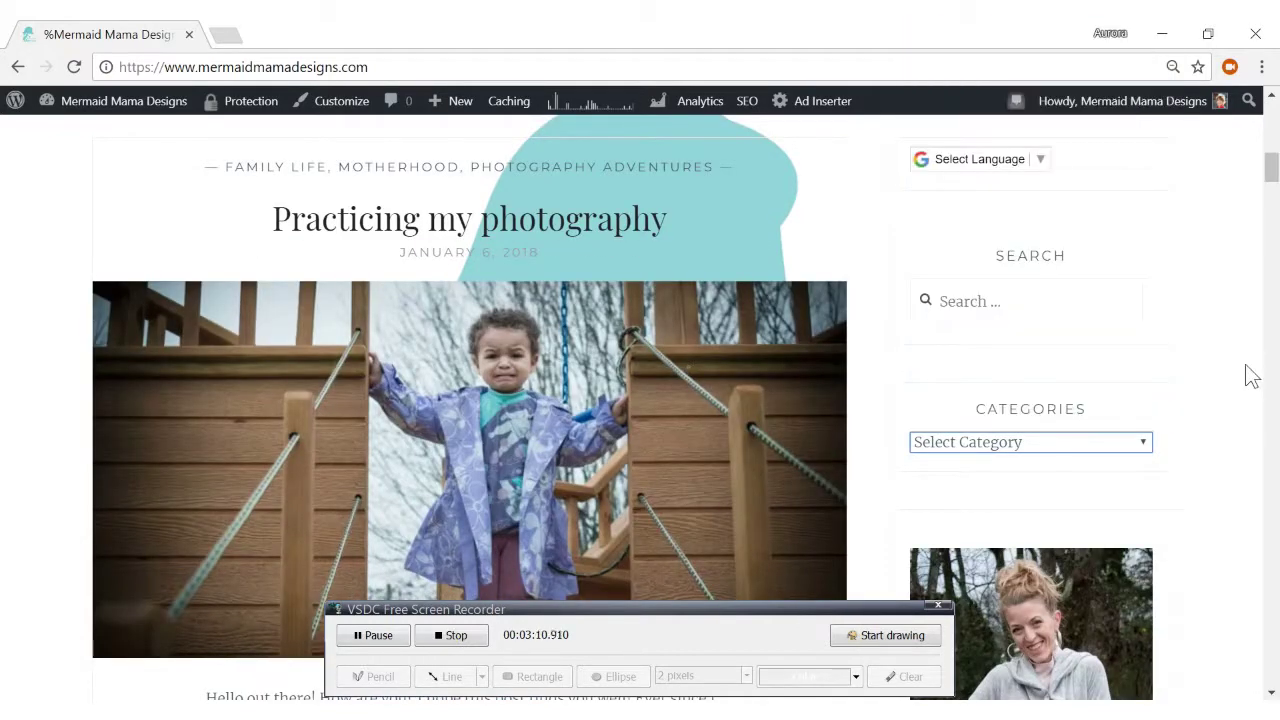
scroll(1274, 176, "down", 2)
scroll(1270, 178, "down", 2)
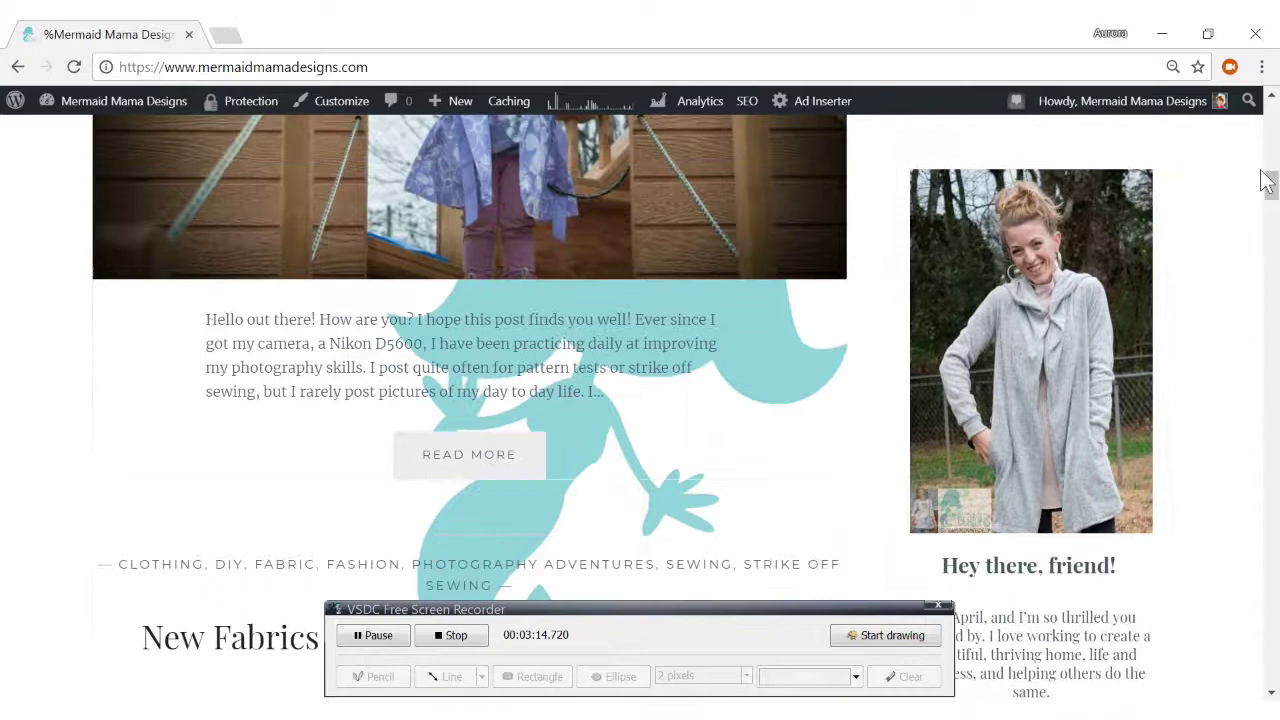
left_click_drag(1272, 200, 1273, 222)
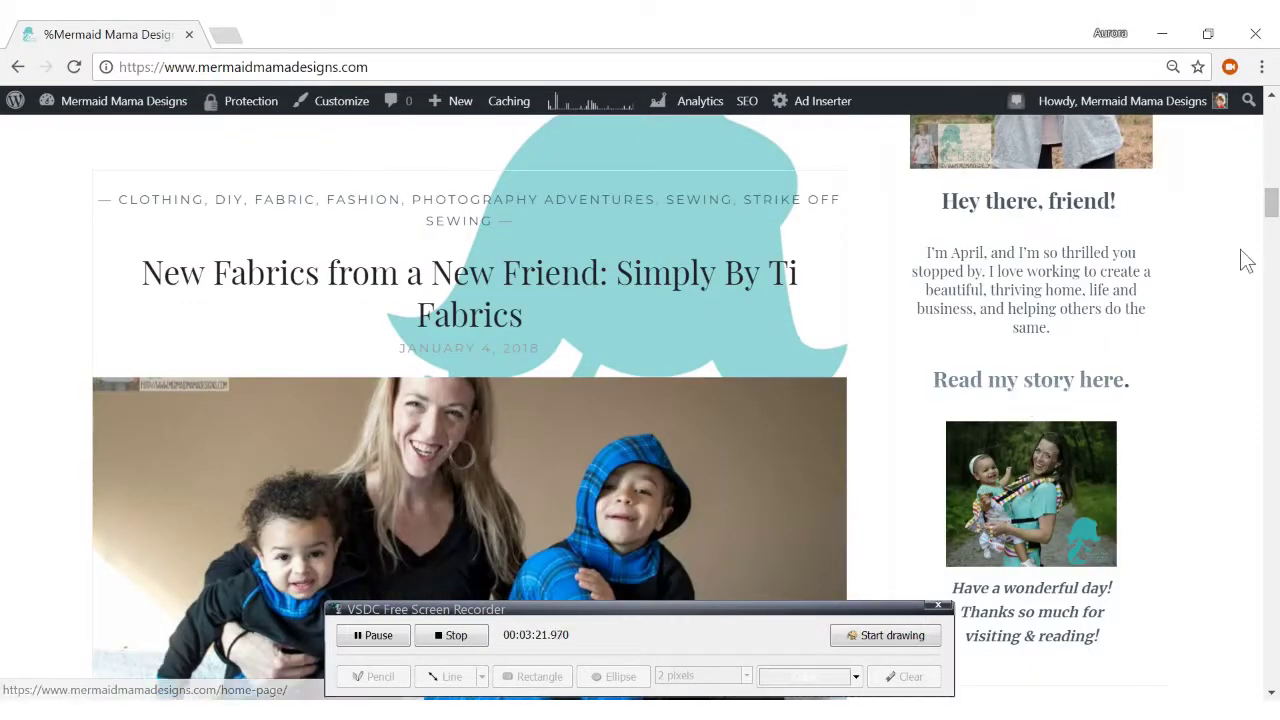
left_click_drag(1271, 207, 1275, 252)
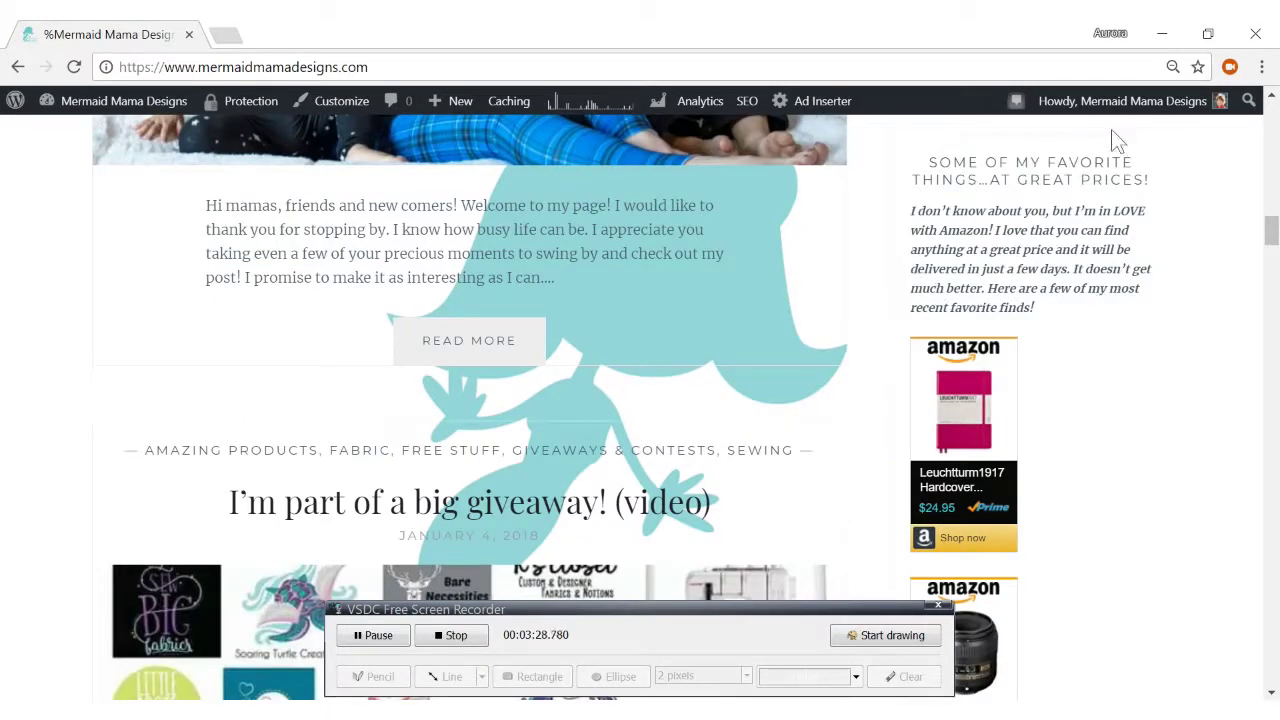
left_click_drag(1272, 238, 1273, 588)
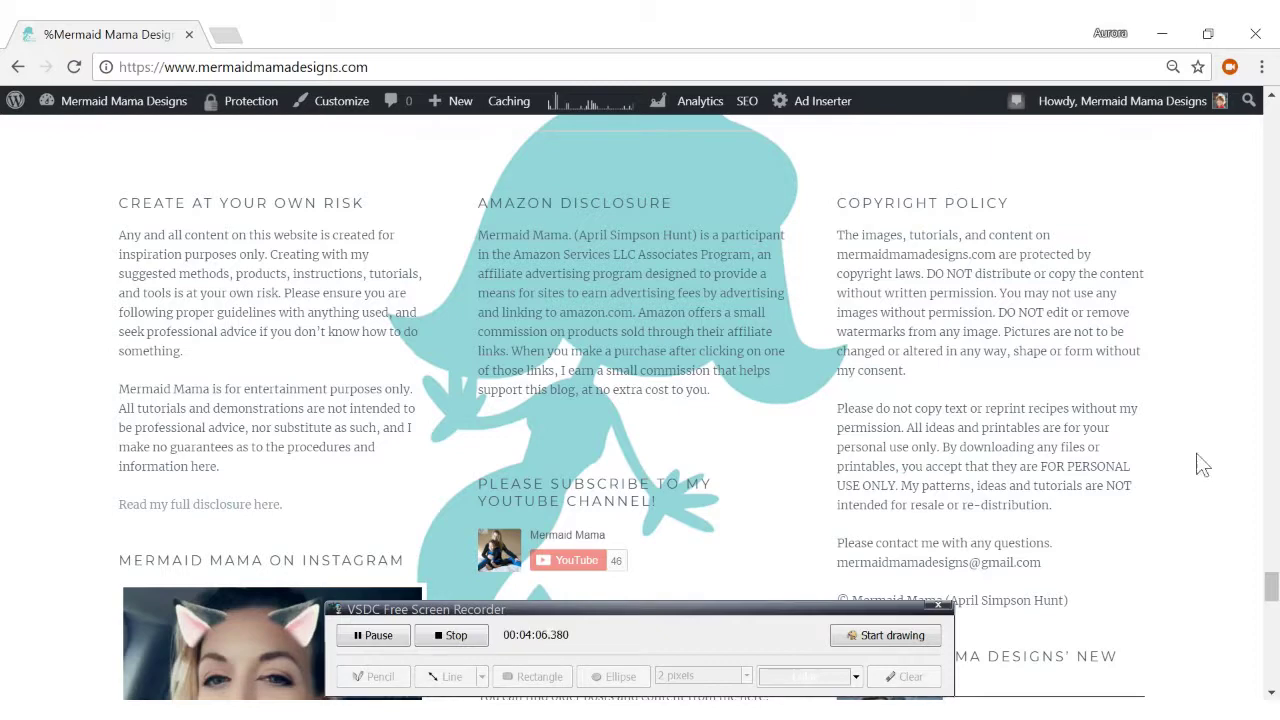
Step: Play the New Direction video and pause it a few seconds in
left_click_drag(1273, 590, 1273, 598)
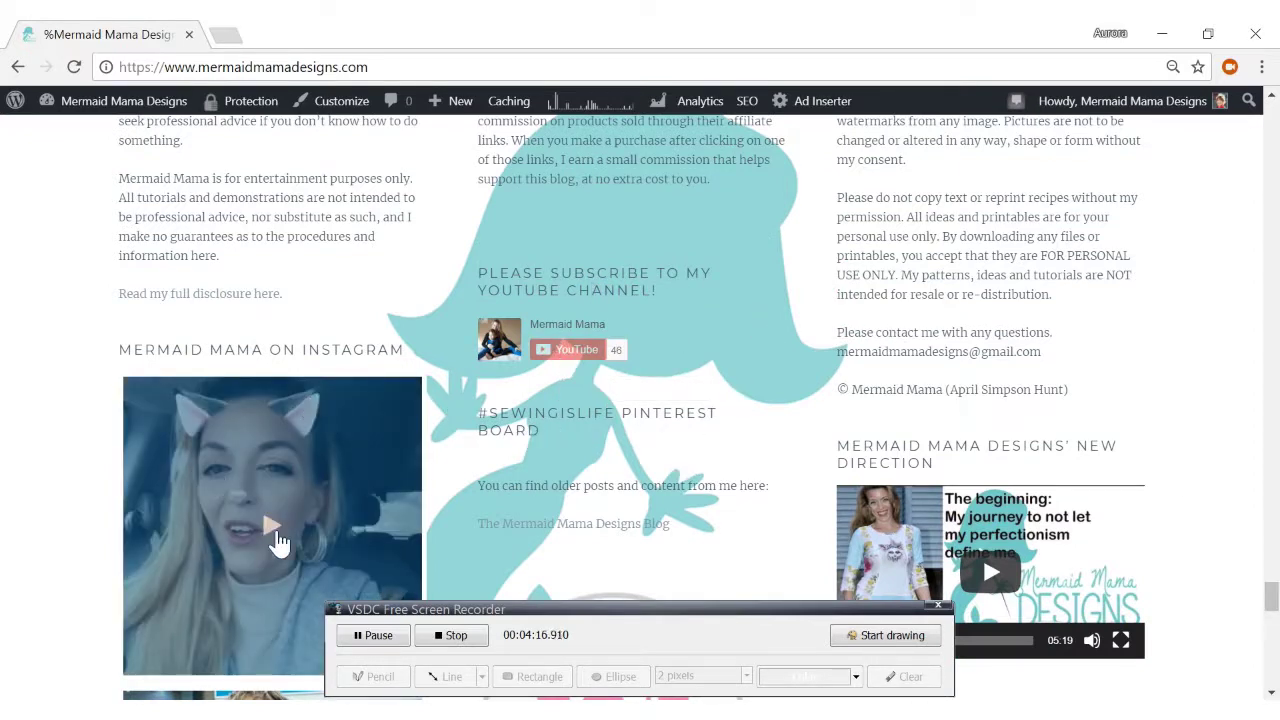
scroll(1273, 594, "down", 1)
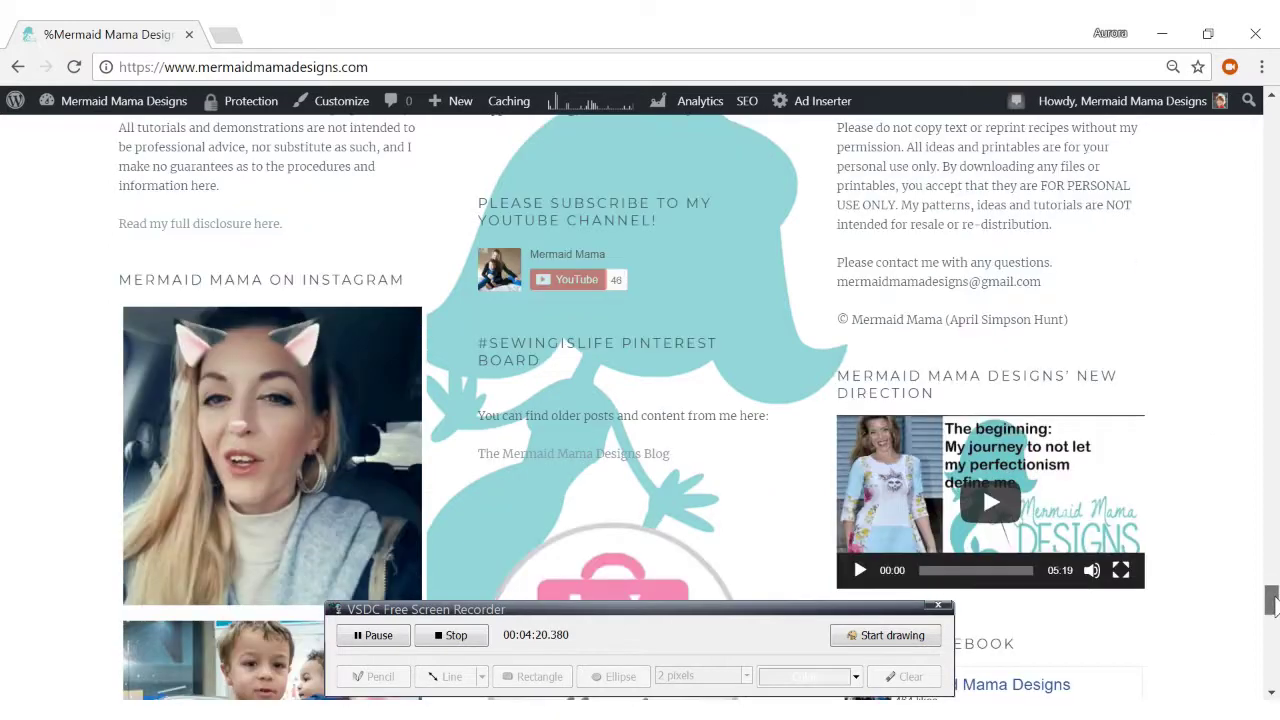
left_click(990, 465)
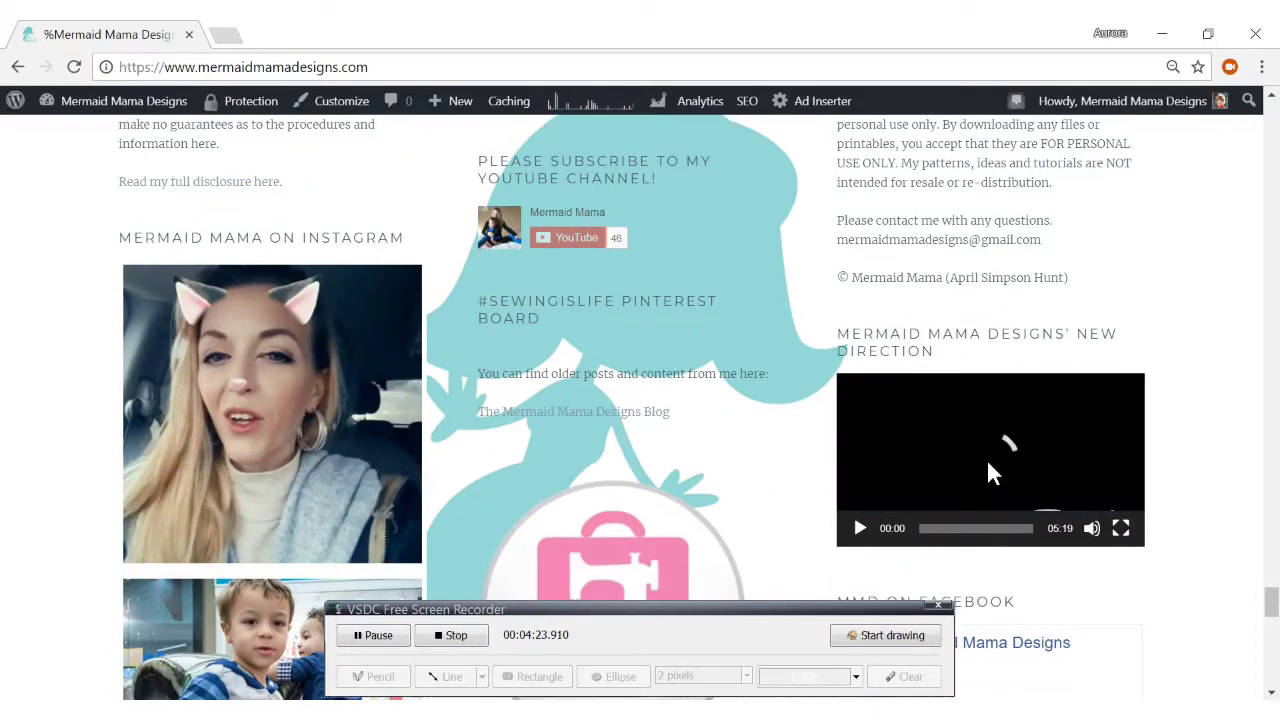
left_click(860, 530)
Step: View the Instagram video enlarged, close it, and return to the top of the page
left_click(268, 428)
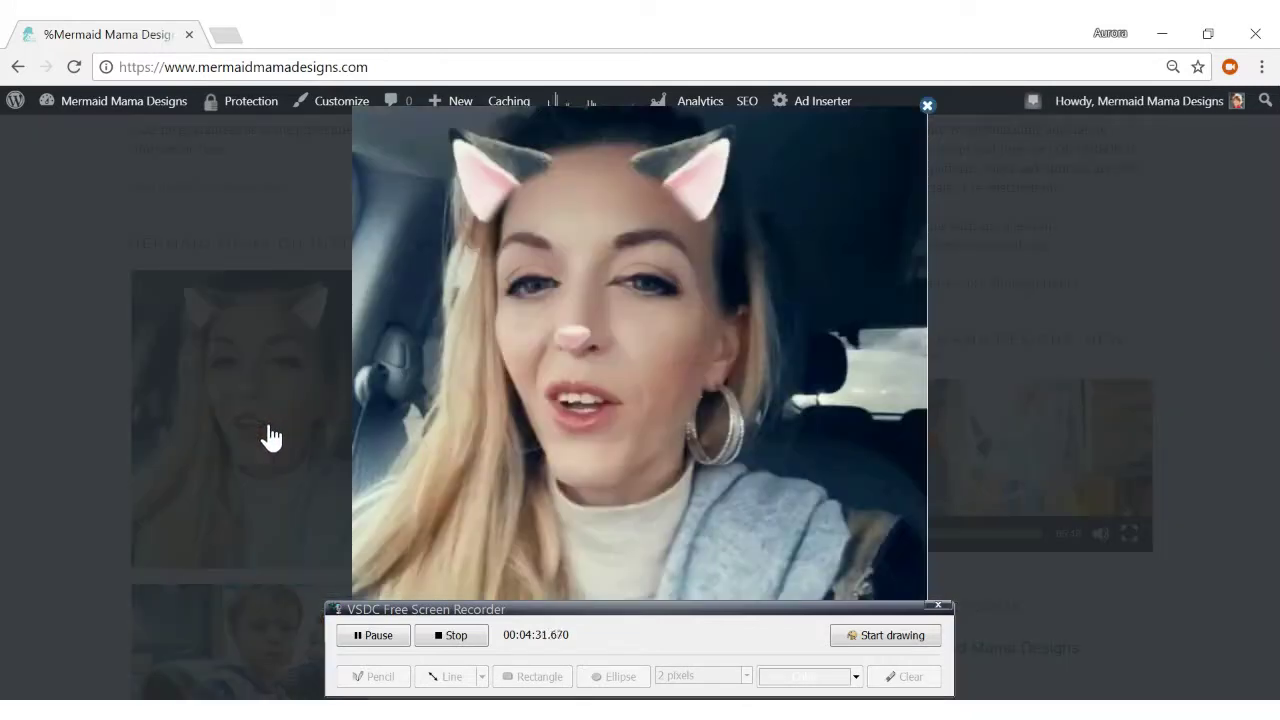
left_click(929, 115)
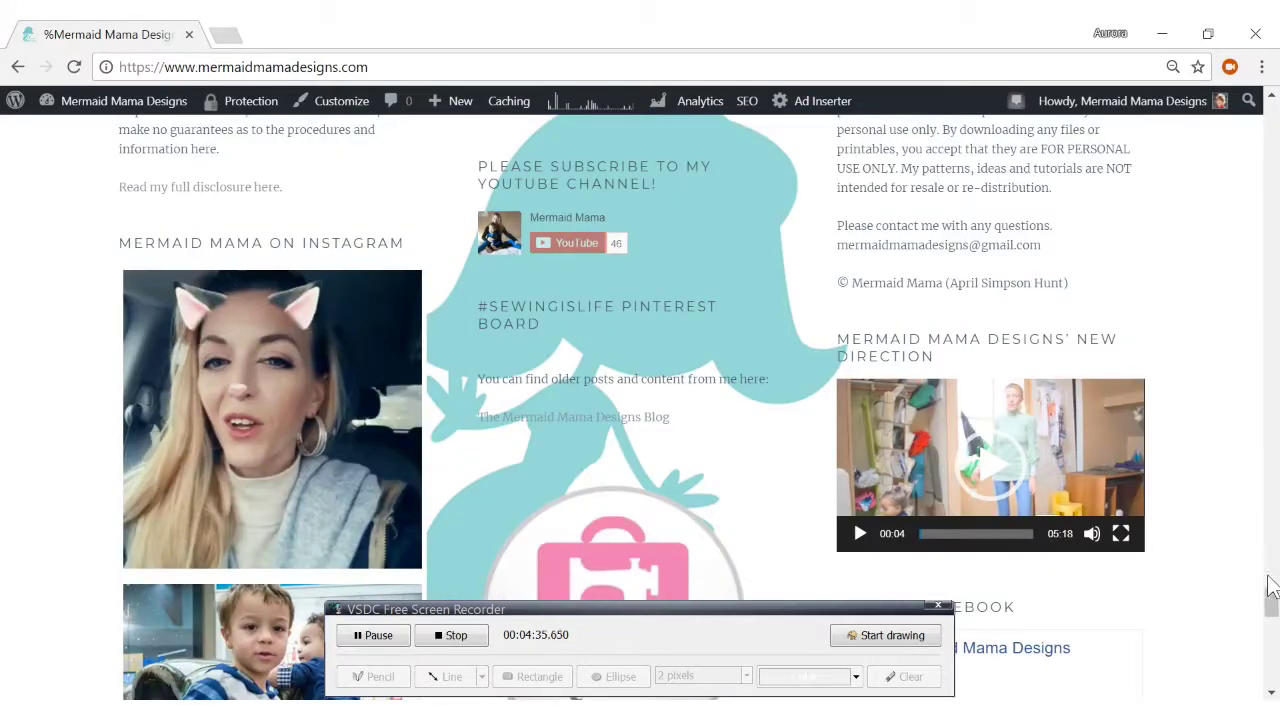
mouse_move(1272, 585)
left_mouse_down()
mouse_move(1272, 673)
mouse_move(1272, 560)
mouse_move(806, 103)
left_mouse_up()
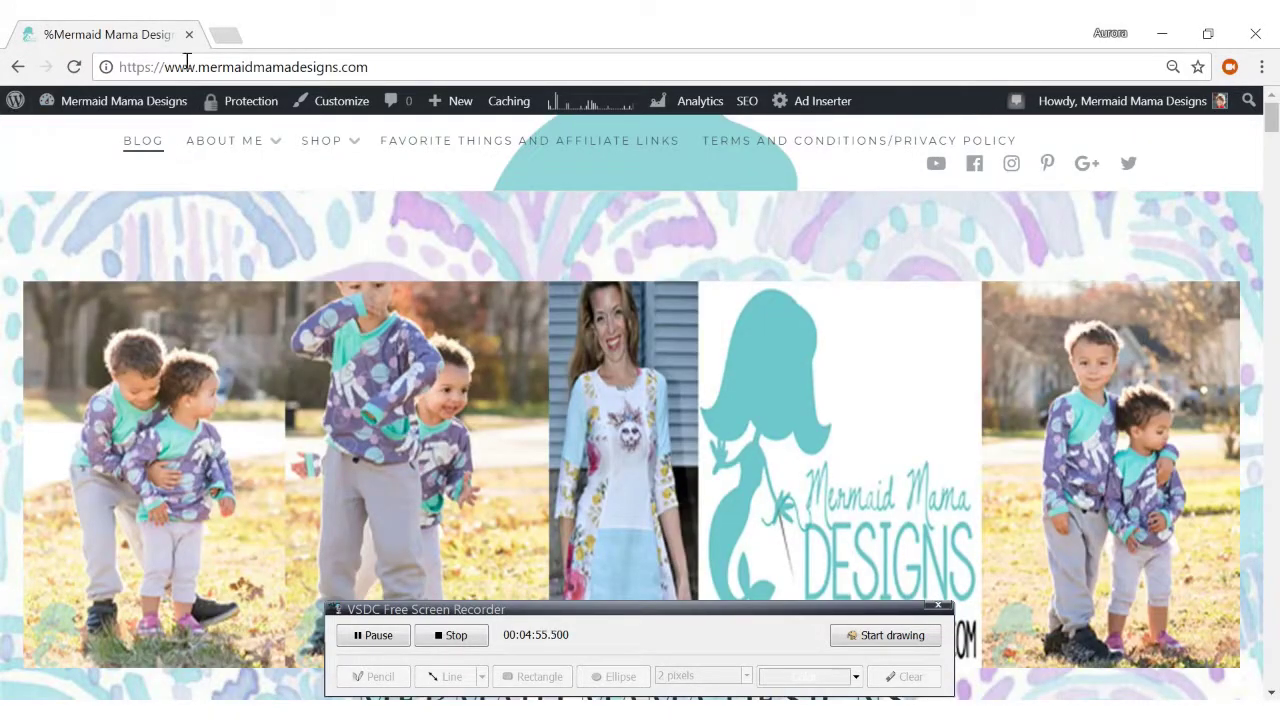
left_click(185, 67)
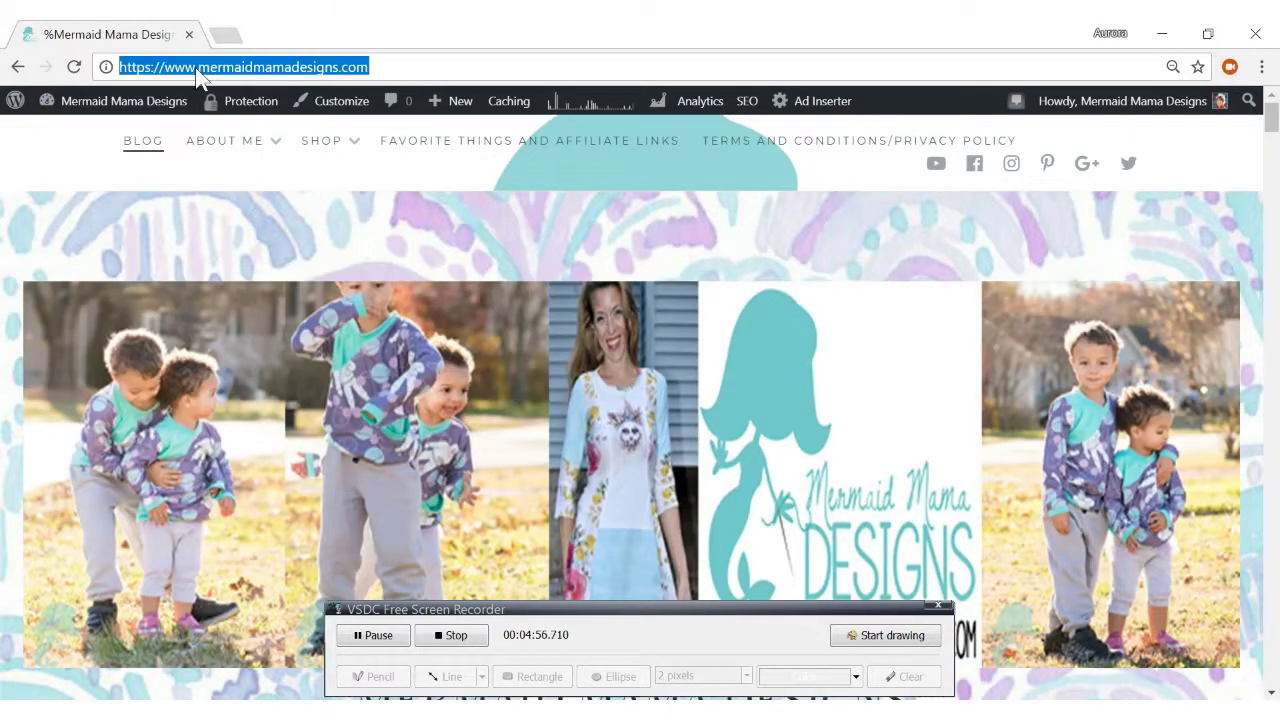
type("me")
key("Return")
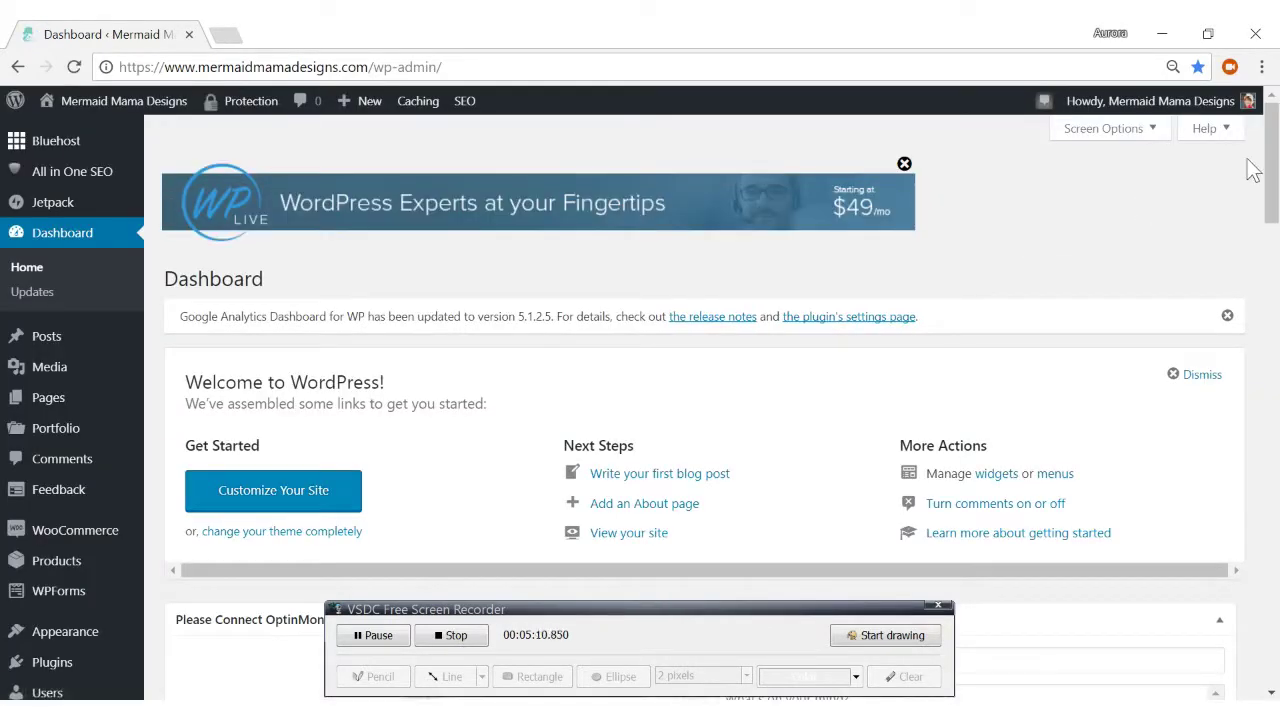
left_click_drag(1273, 148, 1273, 160)
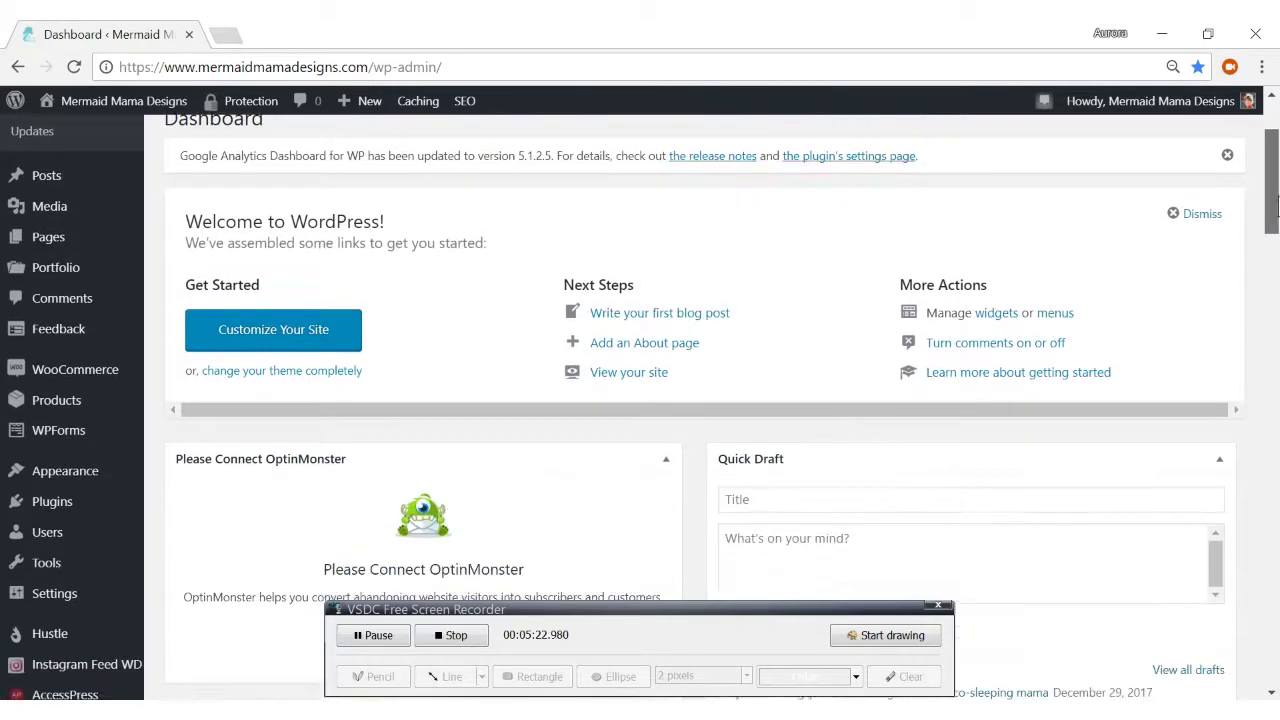
left_click_drag(1272, 180, 1274, 253)
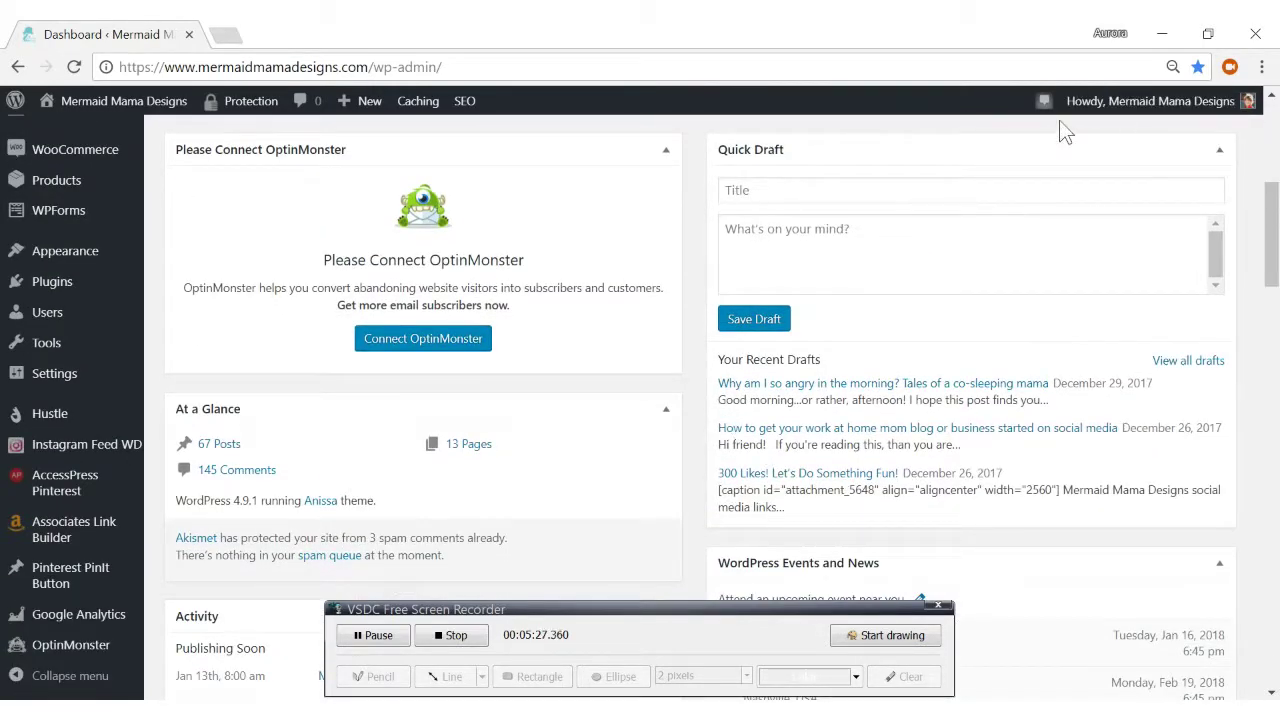
left_click(896, 645)
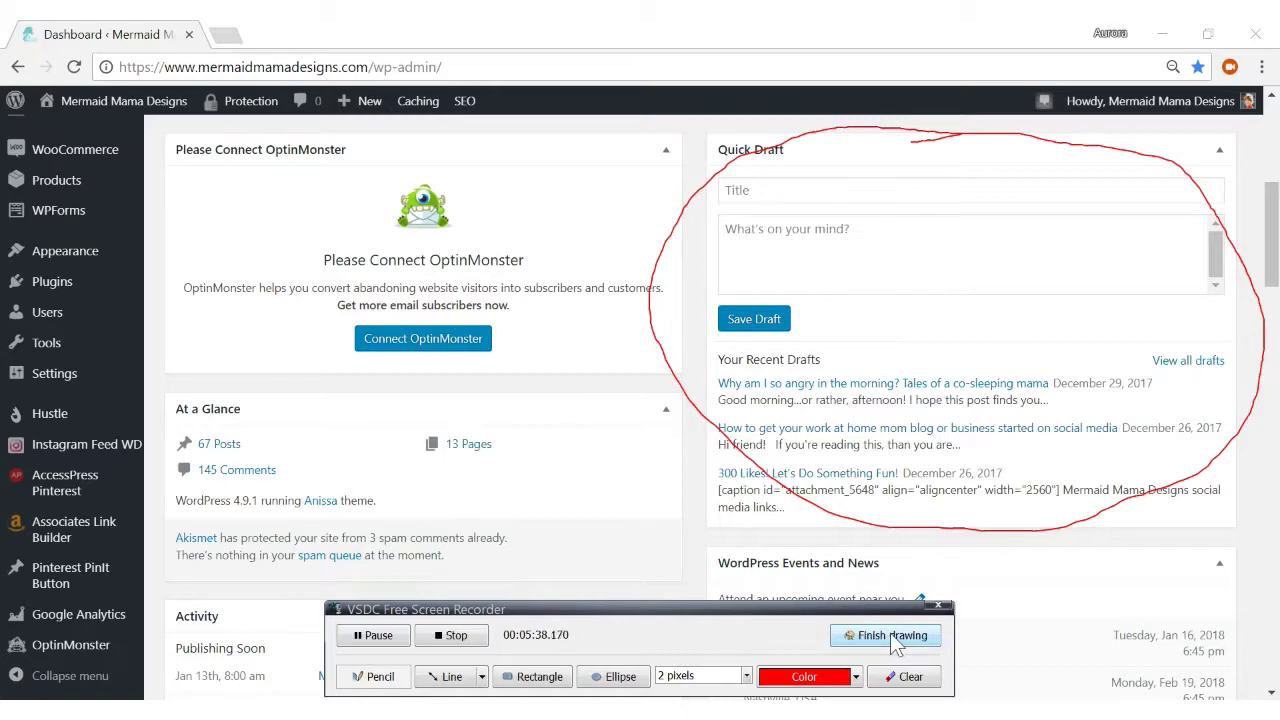
left_click(893, 641)
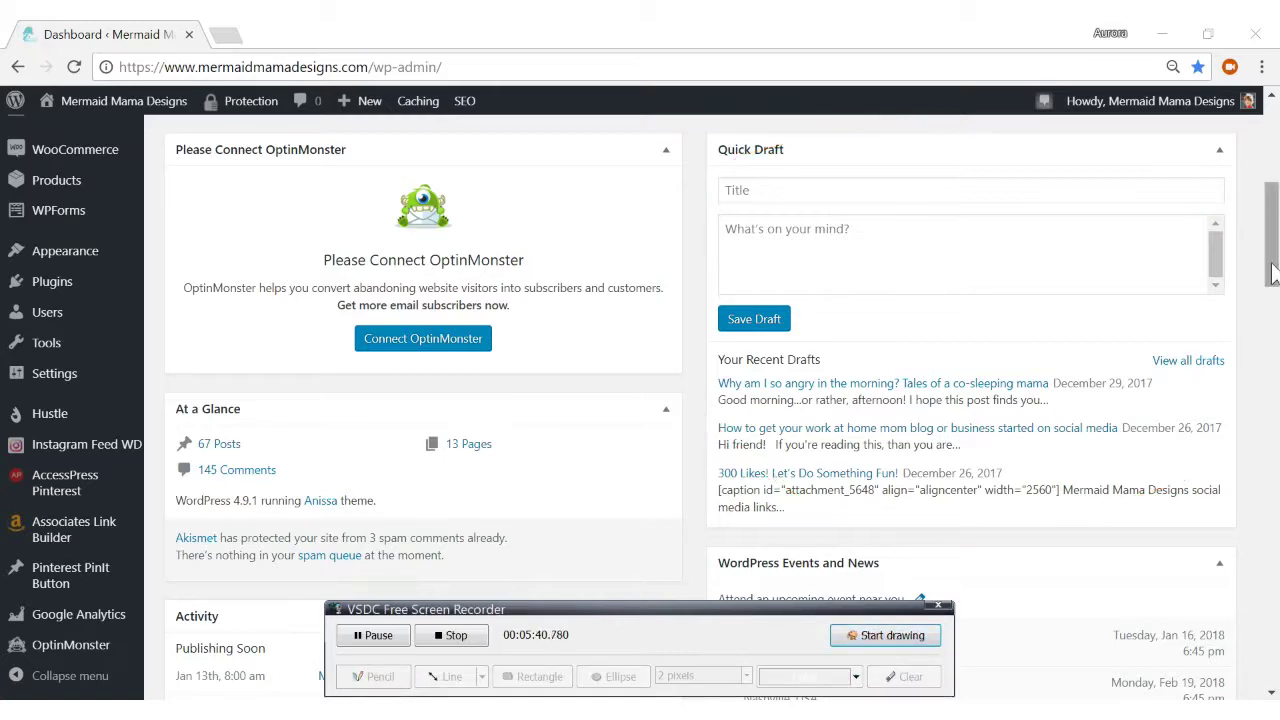
left_click_drag(1277, 290, 1277, 320)
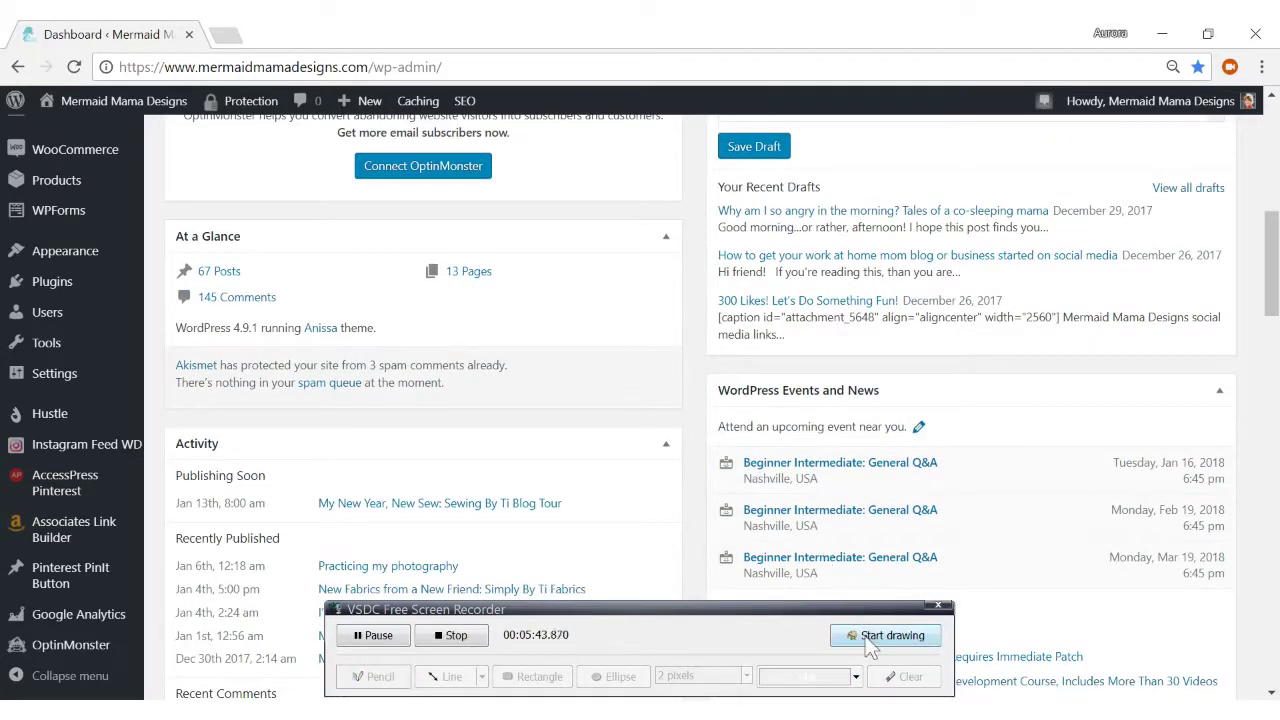
left_click(848, 635)
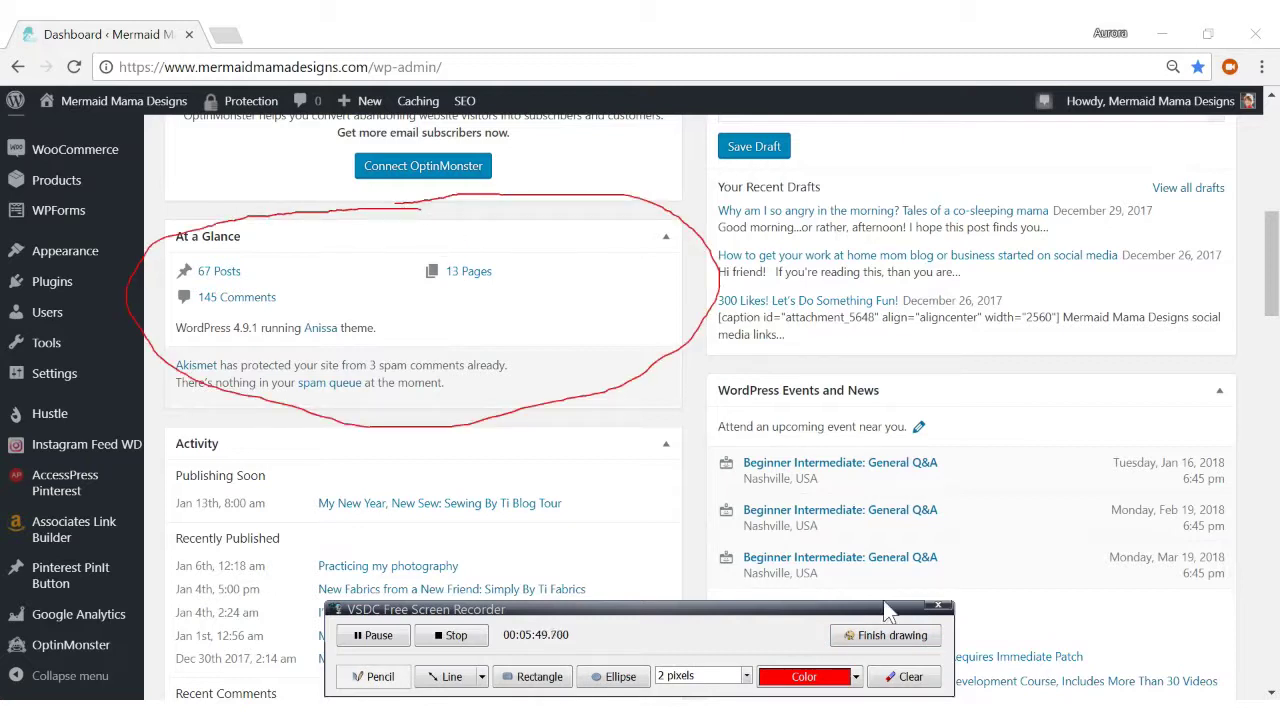
left_click(896, 641)
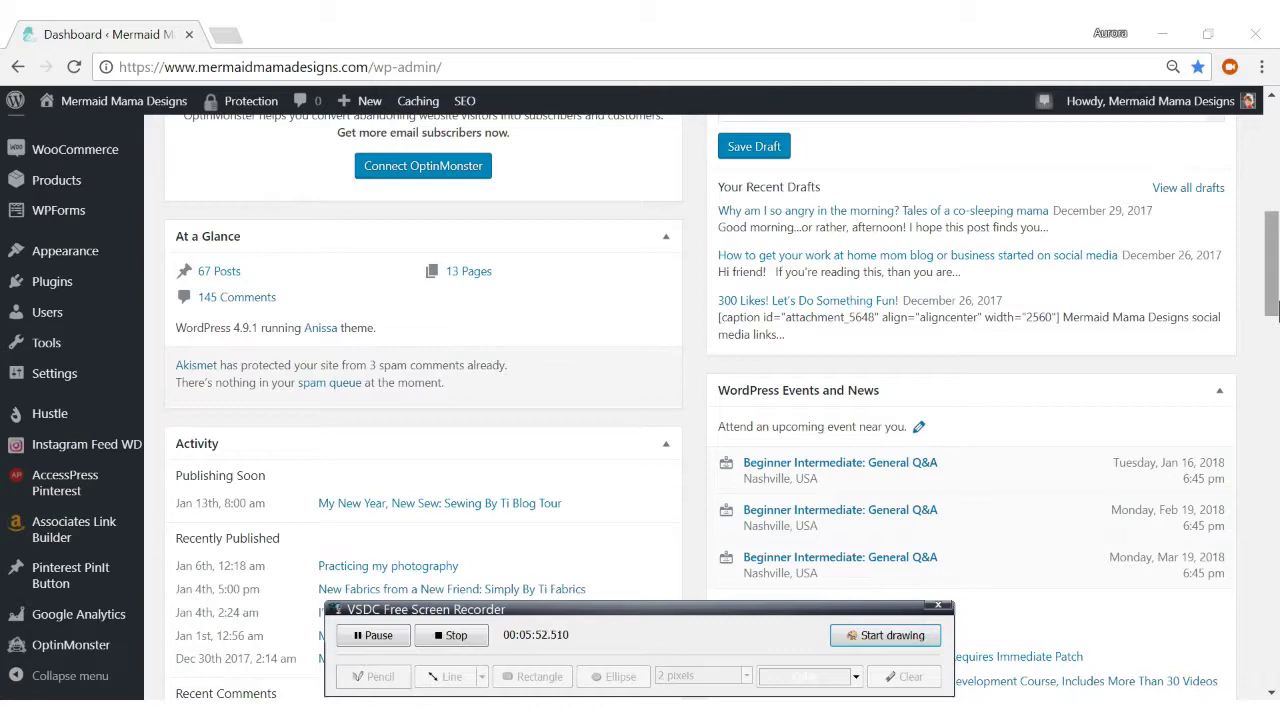
mouse_move(1274, 313)
left_mouse_down()
mouse_move(1272, 370)
mouse_move(1272, 150)
left_mouse_up()
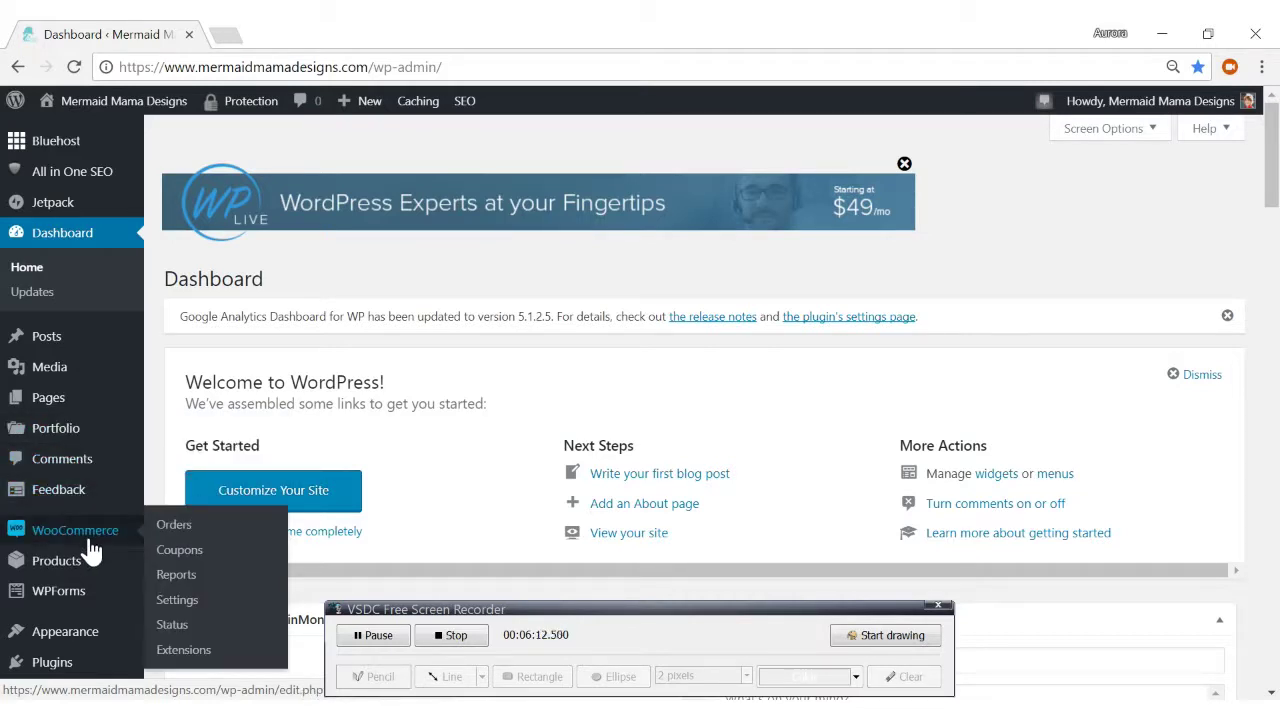
mouse_move(65, 631)
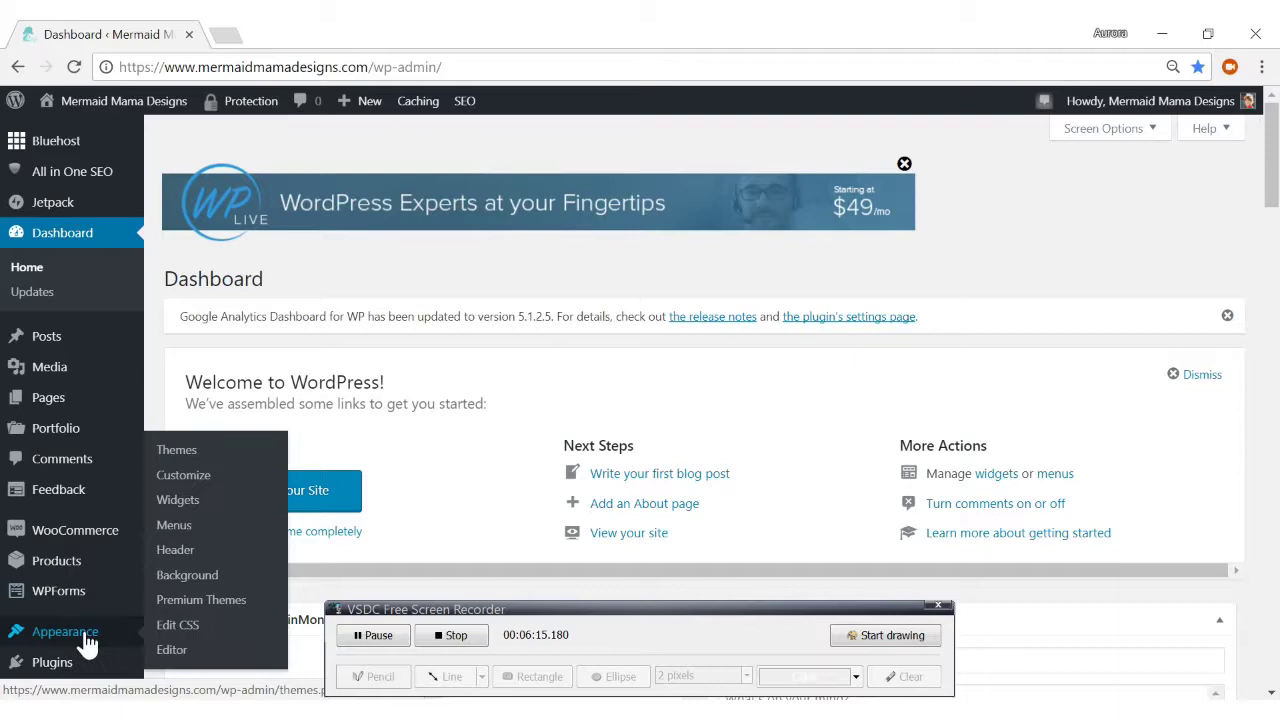
Step: Open Appearance > Themes and scroll through the installed themes
left_click(85, 636)
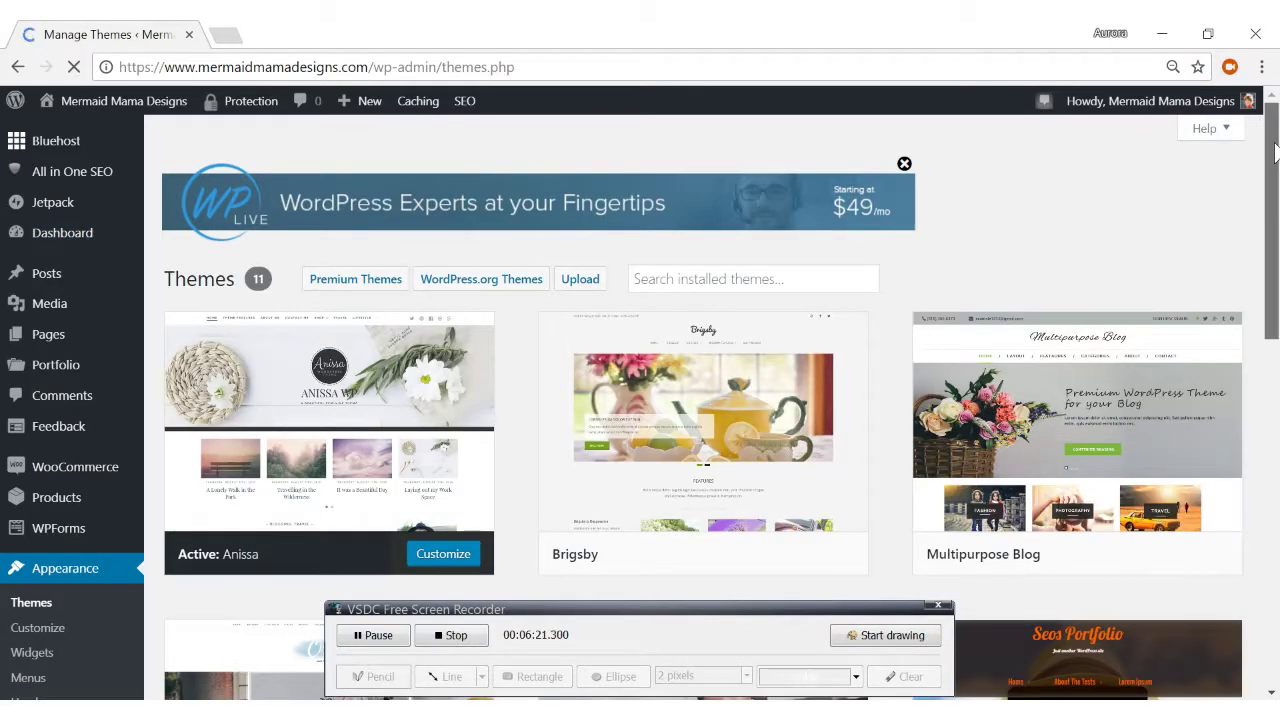
left_click_drag(1275, 150, 1275, 350)
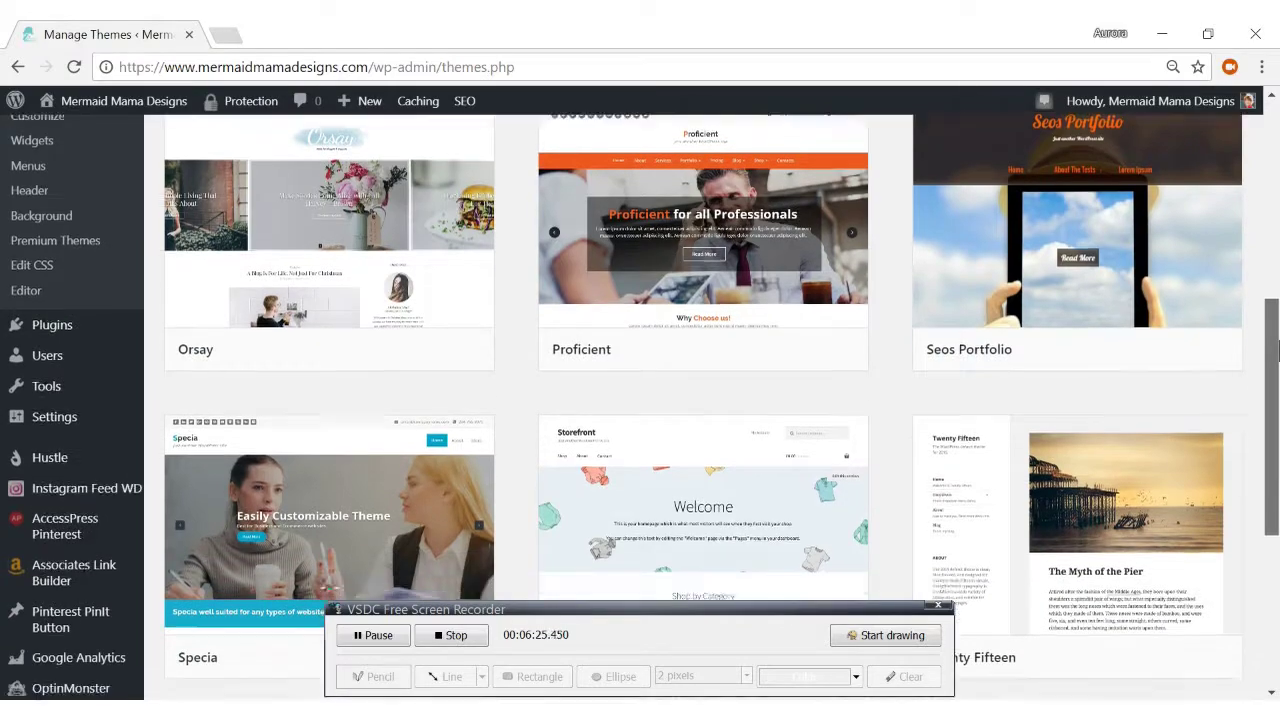
left_click_drag(1277, 349, 1275, 140)
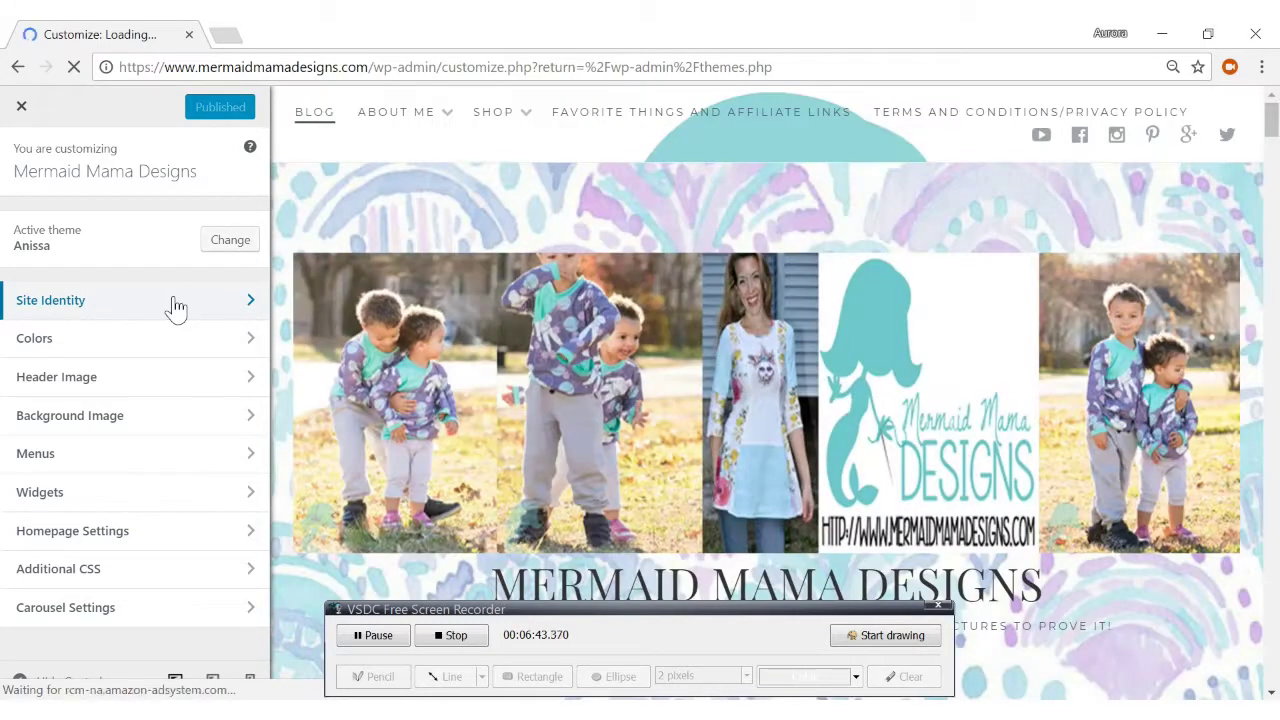
Step: Review the Site Identity settings in the Customizer
left_click(175, 307)
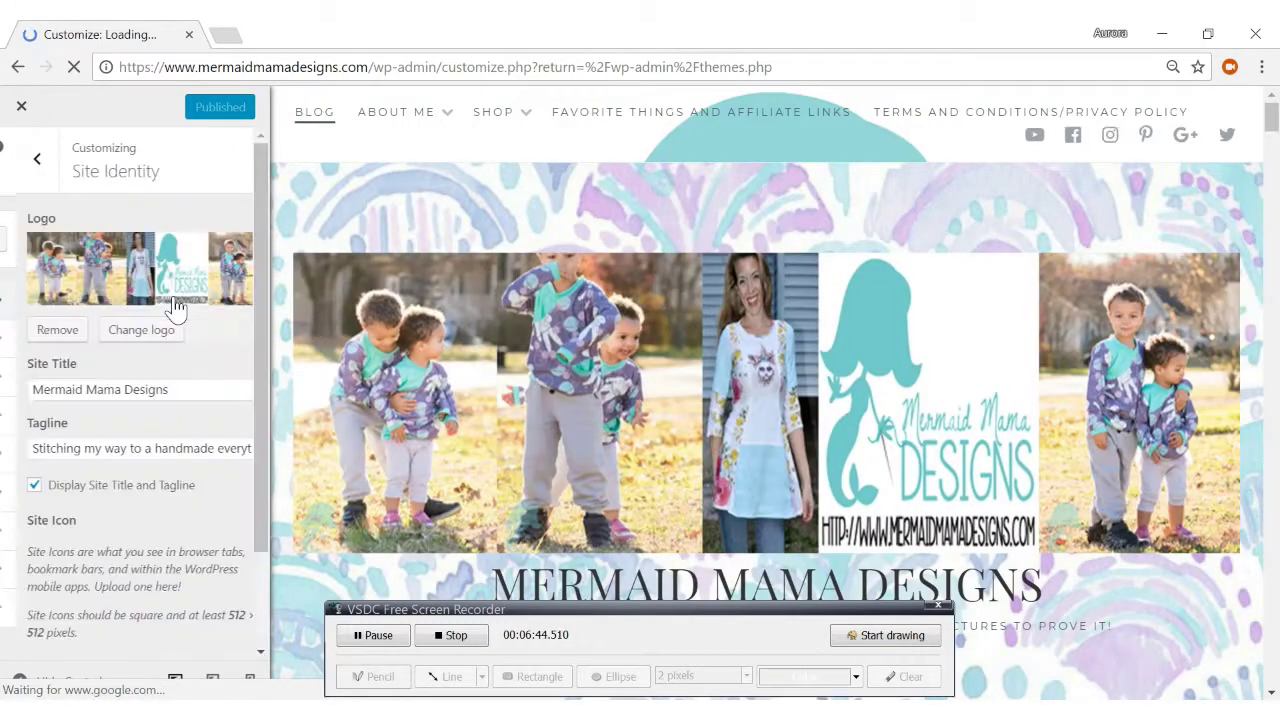
scroll(258, 370, "down", 2)
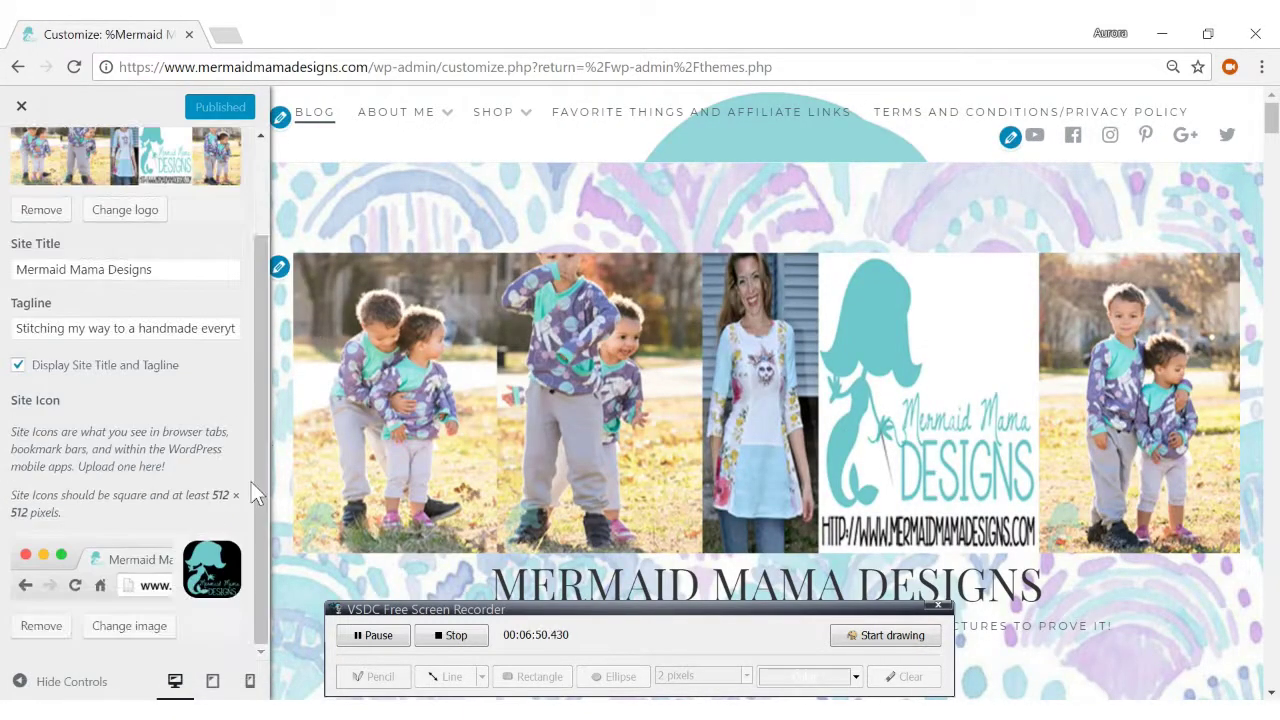
scroll(259, 492, "up", 2)
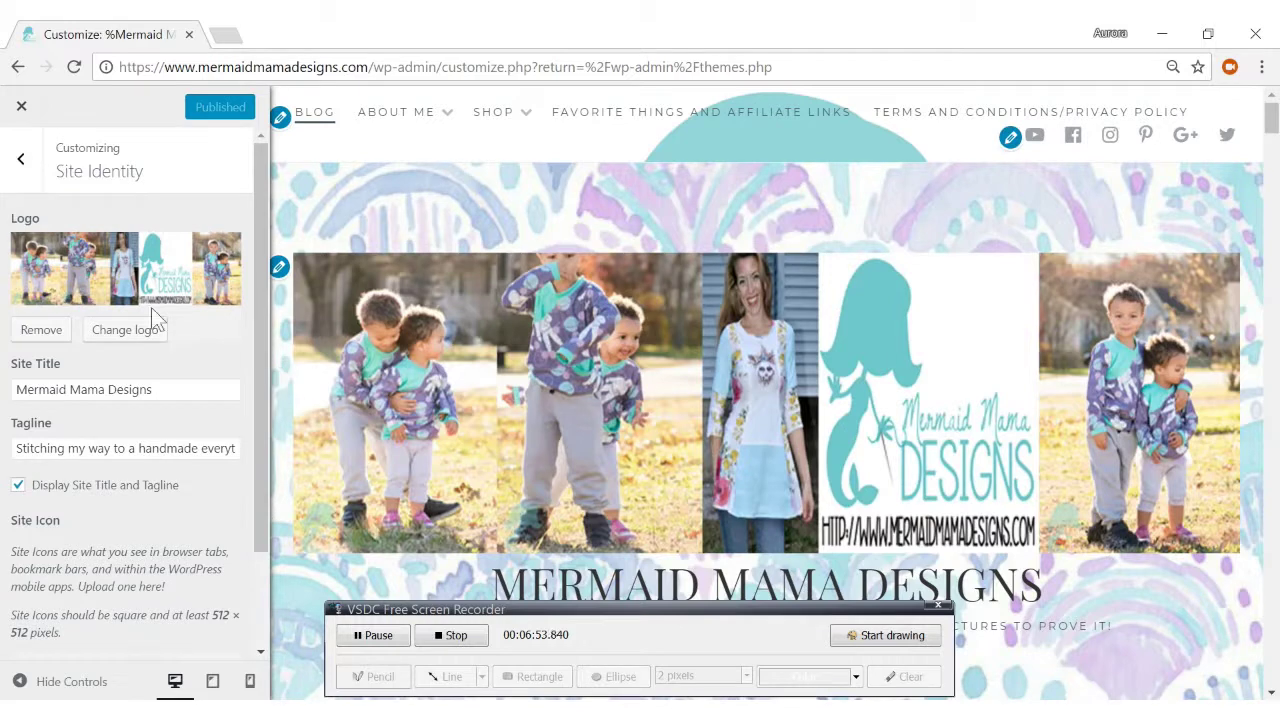
left_click(22, 165)
Step: Review the Colors, Header Image and Background Image sections of the Customizer
left_click(44, 340)
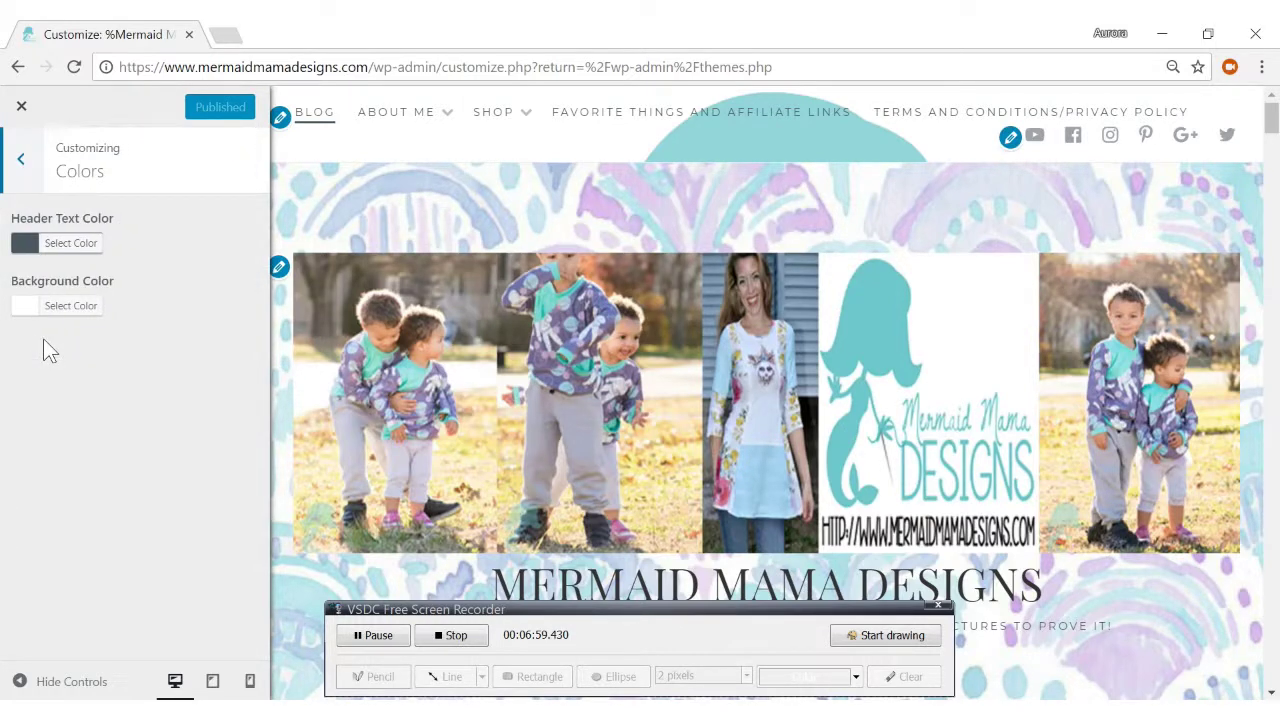
left_click(33, 168)
left_click(54, 375)
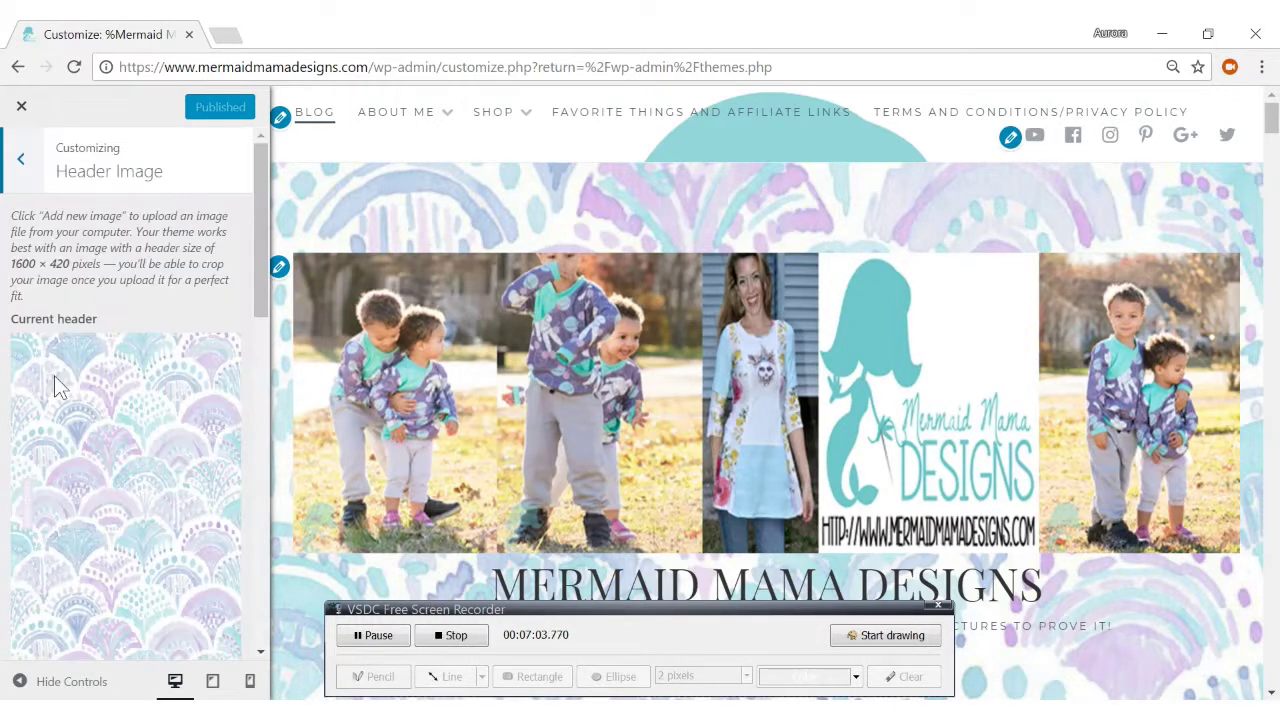
mouse_move(257, 184)
left_mouse_down()
mouse_move(255, 414)
mouse_move(258, 187)
left_mouse_up()
left_click(20, 165)
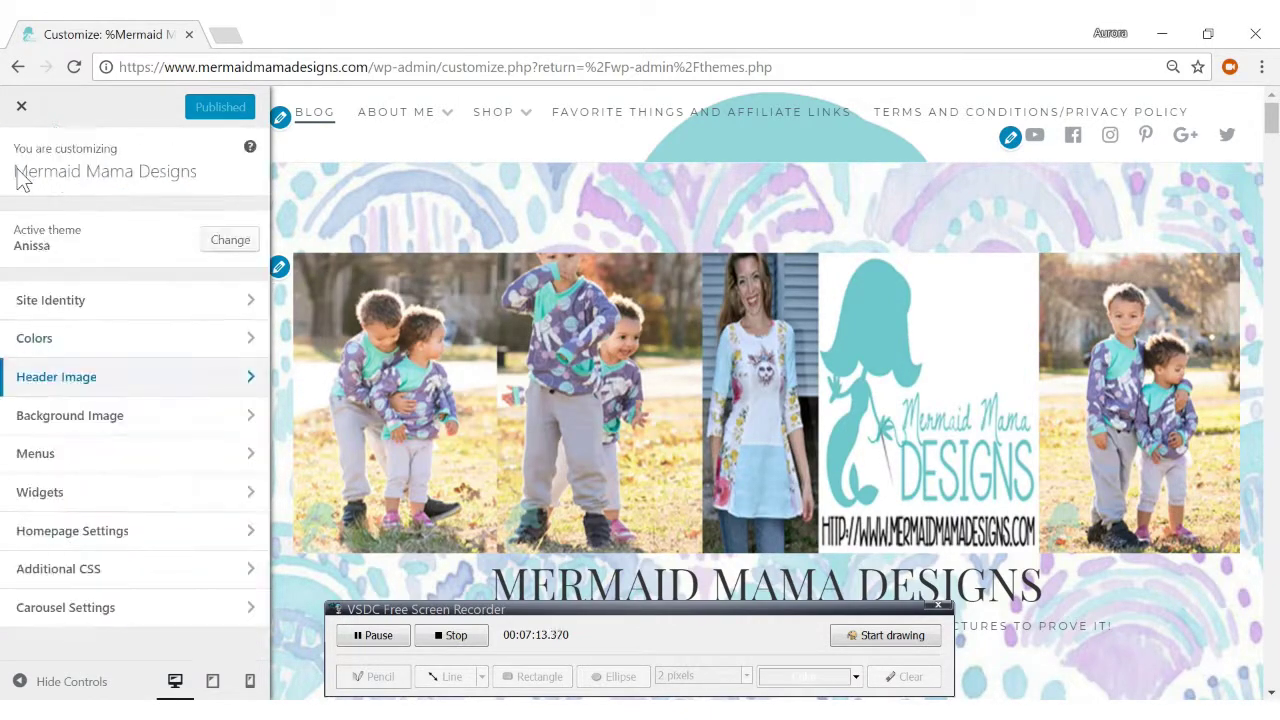
left_click(128, 420)
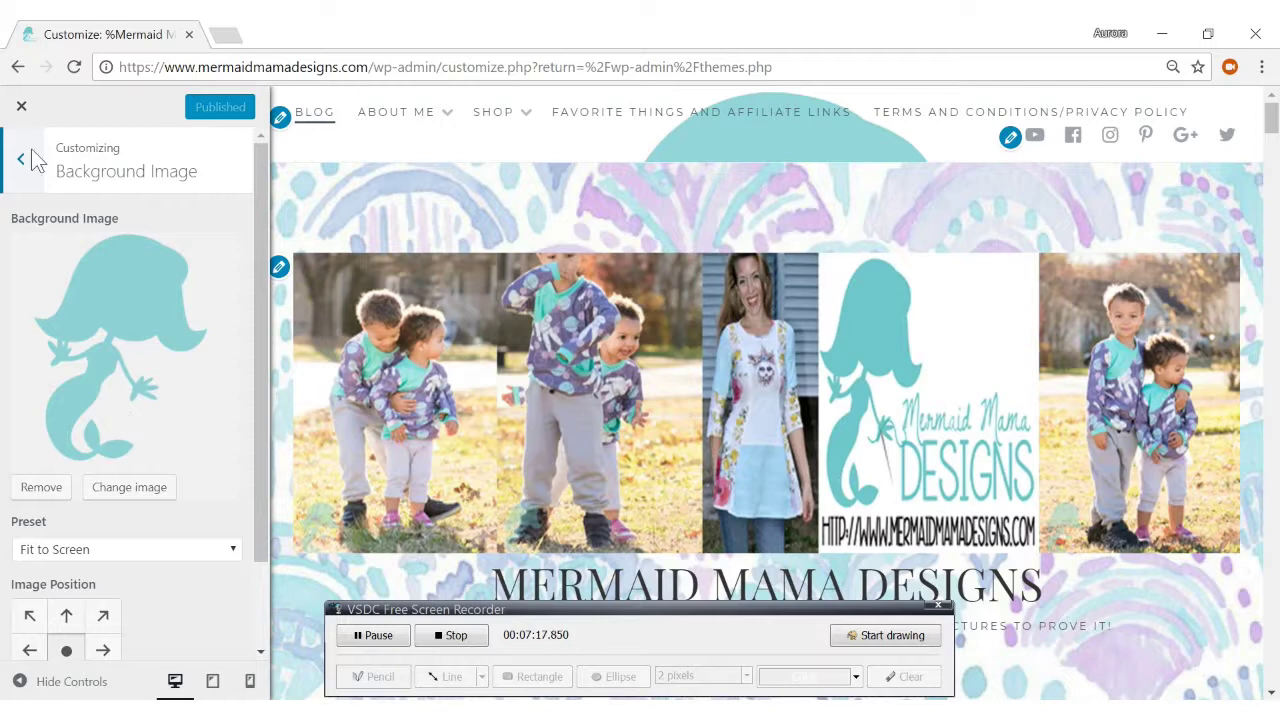
left_click(30, 158)
Step: Edit the Home menu, dragging Collaborate and Contact Us out to top-level items
left_click(111, 458)
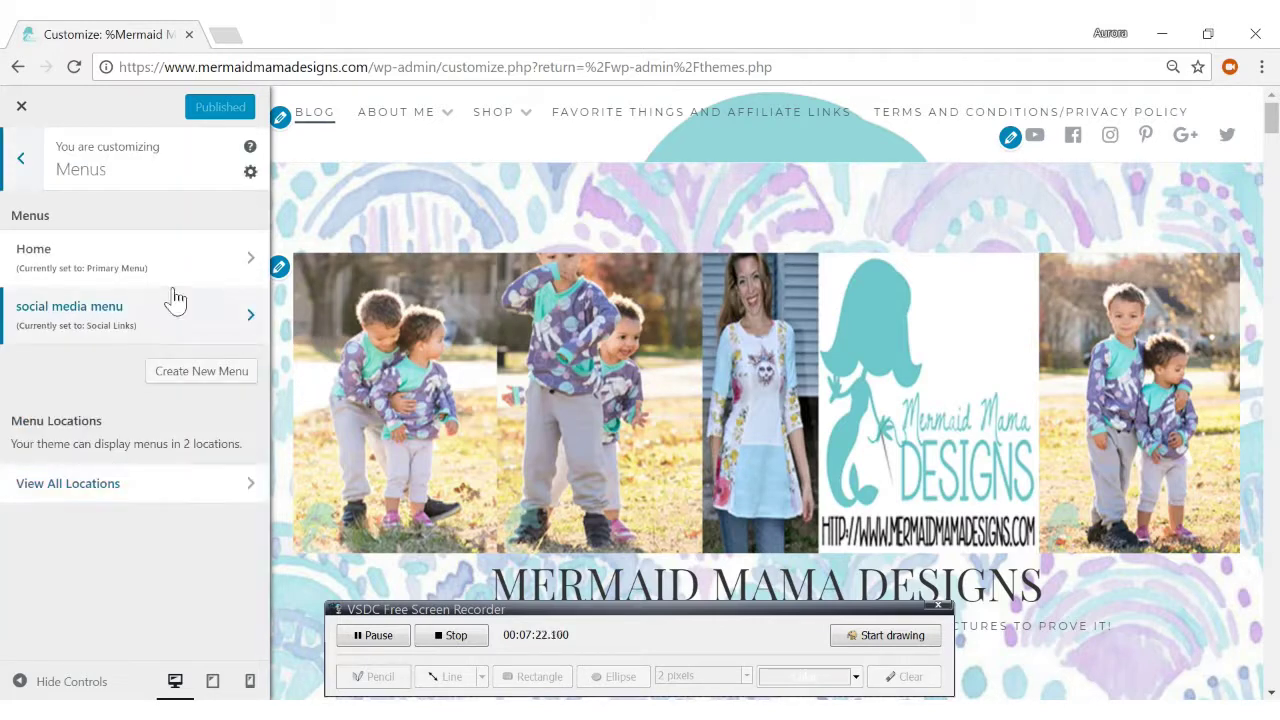
left_click(229, 263)
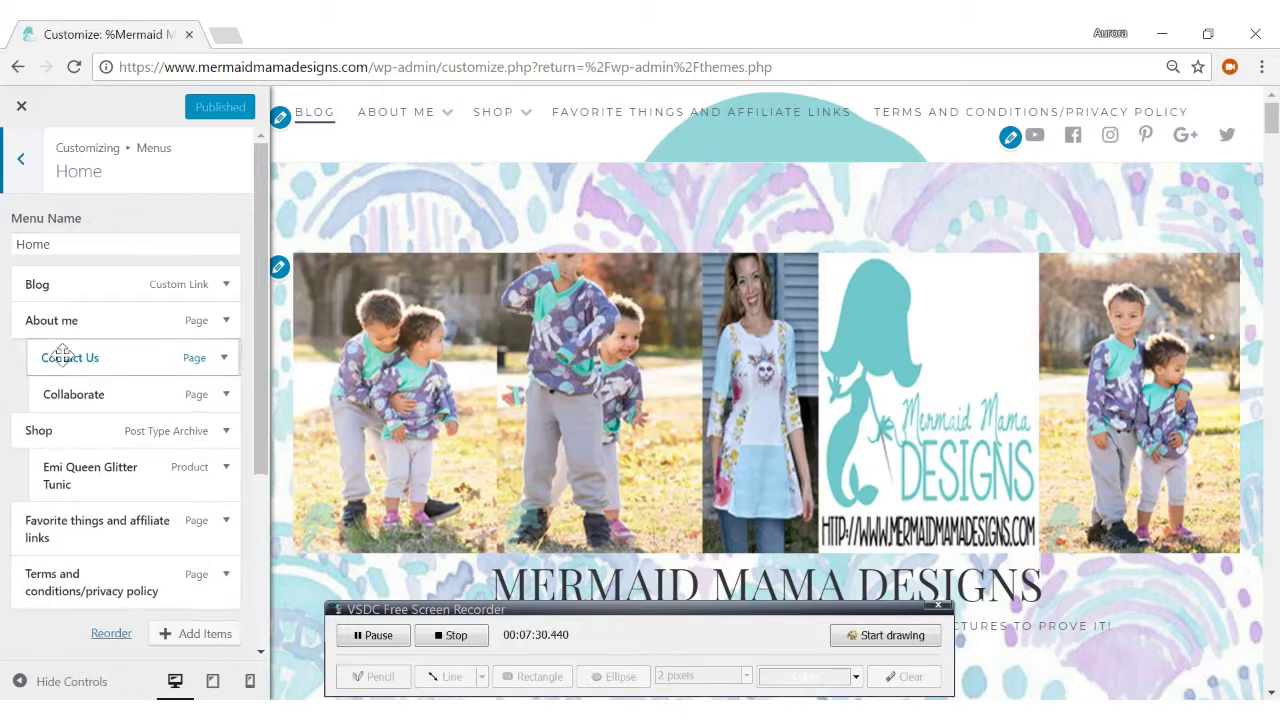
mouse_move(124, 356)
left_mouse_down()
mouse_move(52, 362)
mouse_move(26, 402)
left_mouse_up()
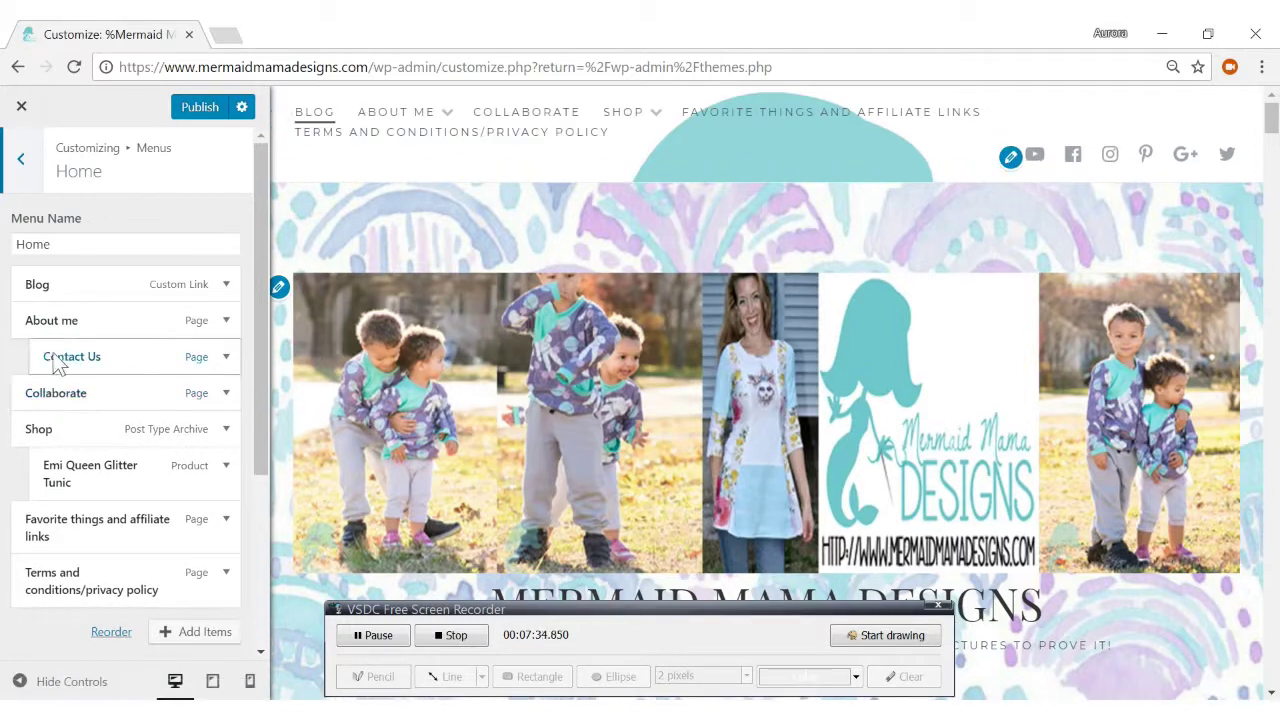
mouse_move(56, 357)
left_mouse_down()
mouse_move(36, 356)
mouse_move(92, 380)
mouse_move(88, 396)
mouse_move(120, 390)
mouse_move(103, 396)
left_mouse_up()
left_click_drag(262, 441, 273, 640)
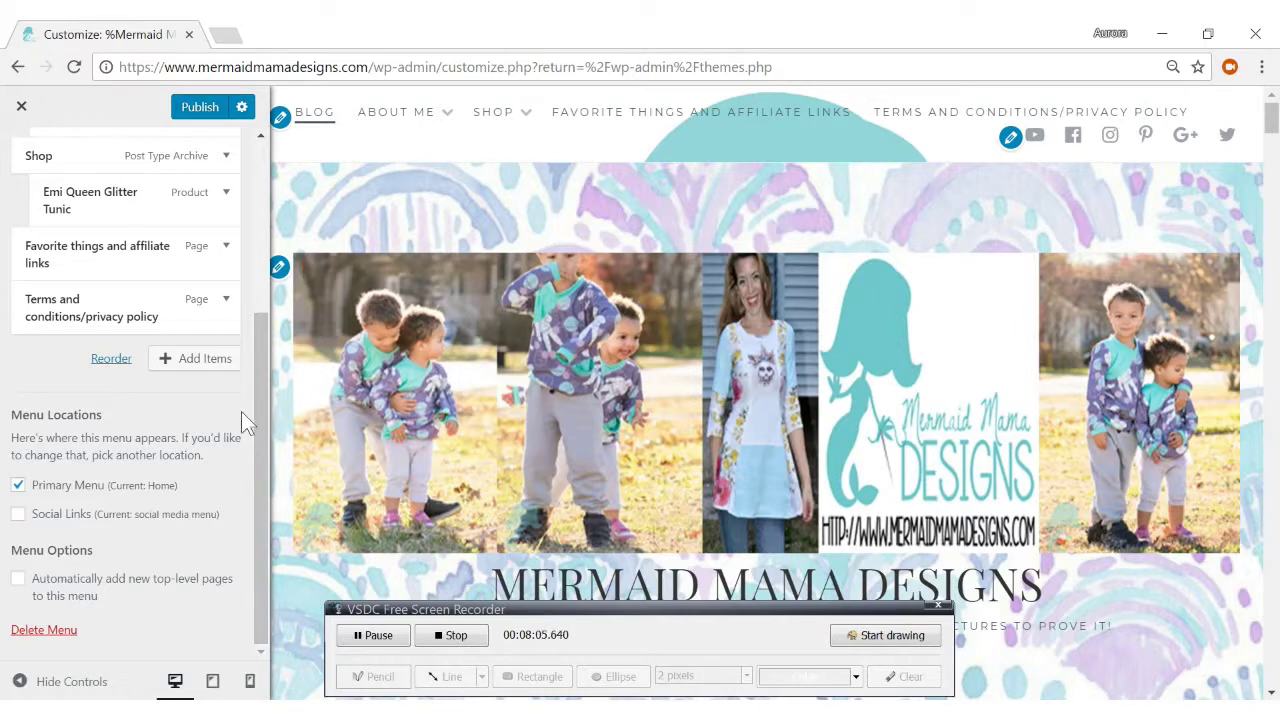
left_click_drag(263, 387, 263, 205)
left_click(20, 158)
Step: Inspect the social media menu's six custom links and the custom link add options
left_click(179, 299)
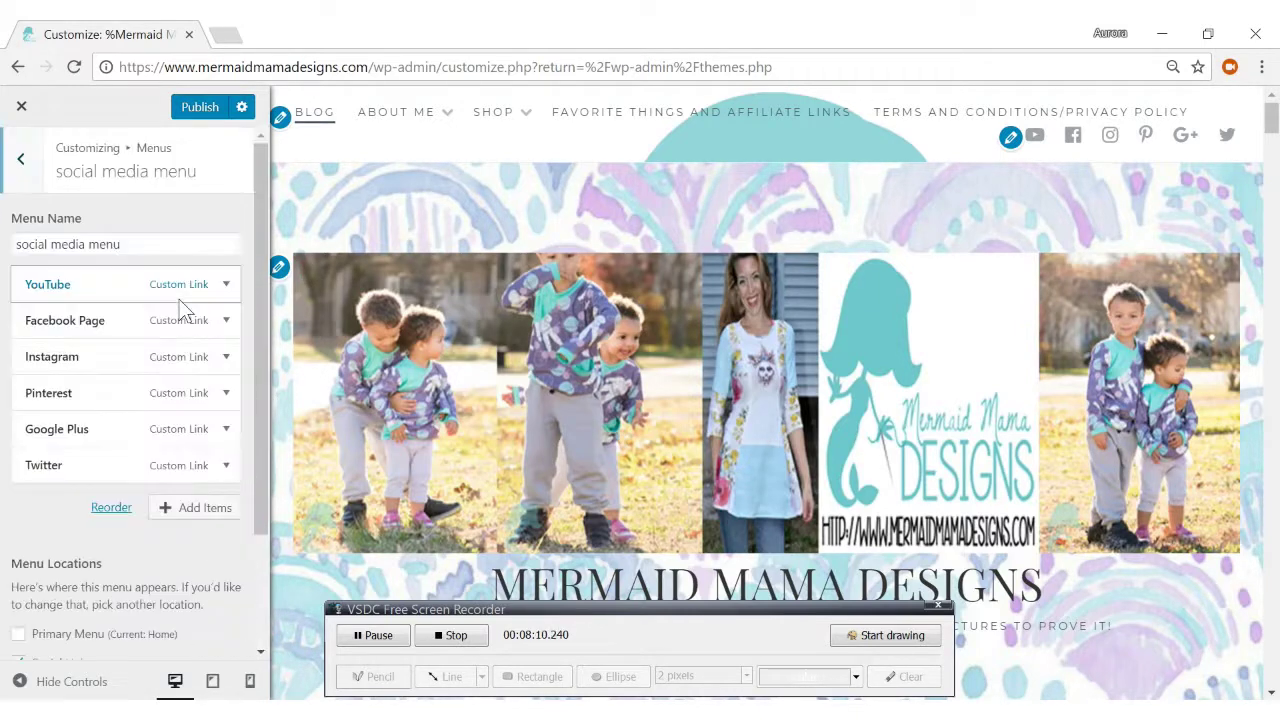
left_click_drag(261, 258, 261, 372)
left_click(214, 375)
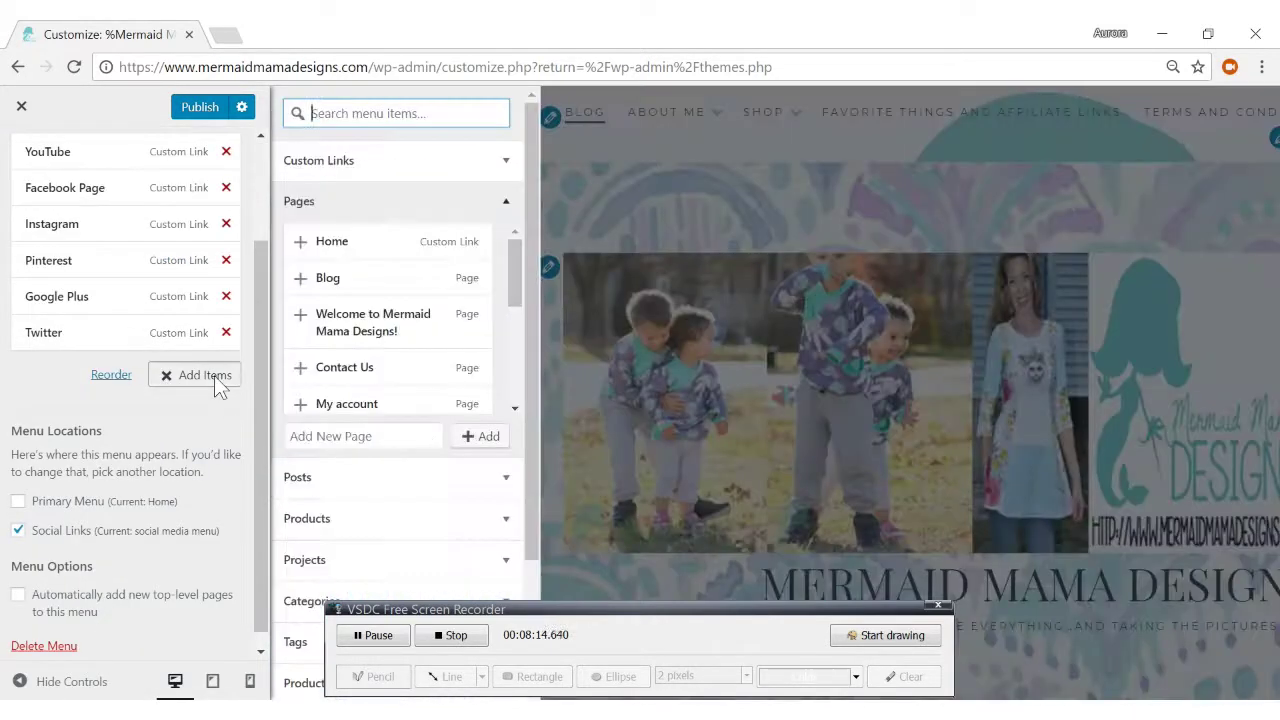
left_click_drag(517, 260, 525, 372)
left_click(380, 163)
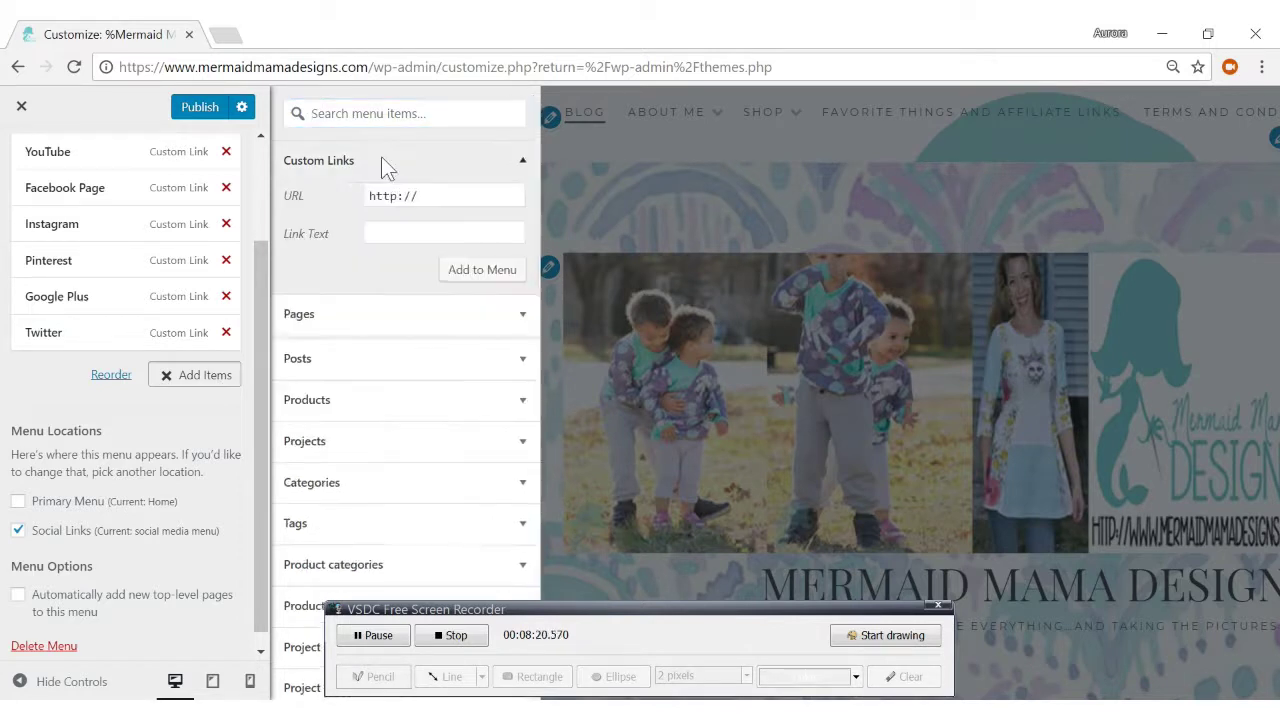
left_click(411, 232)
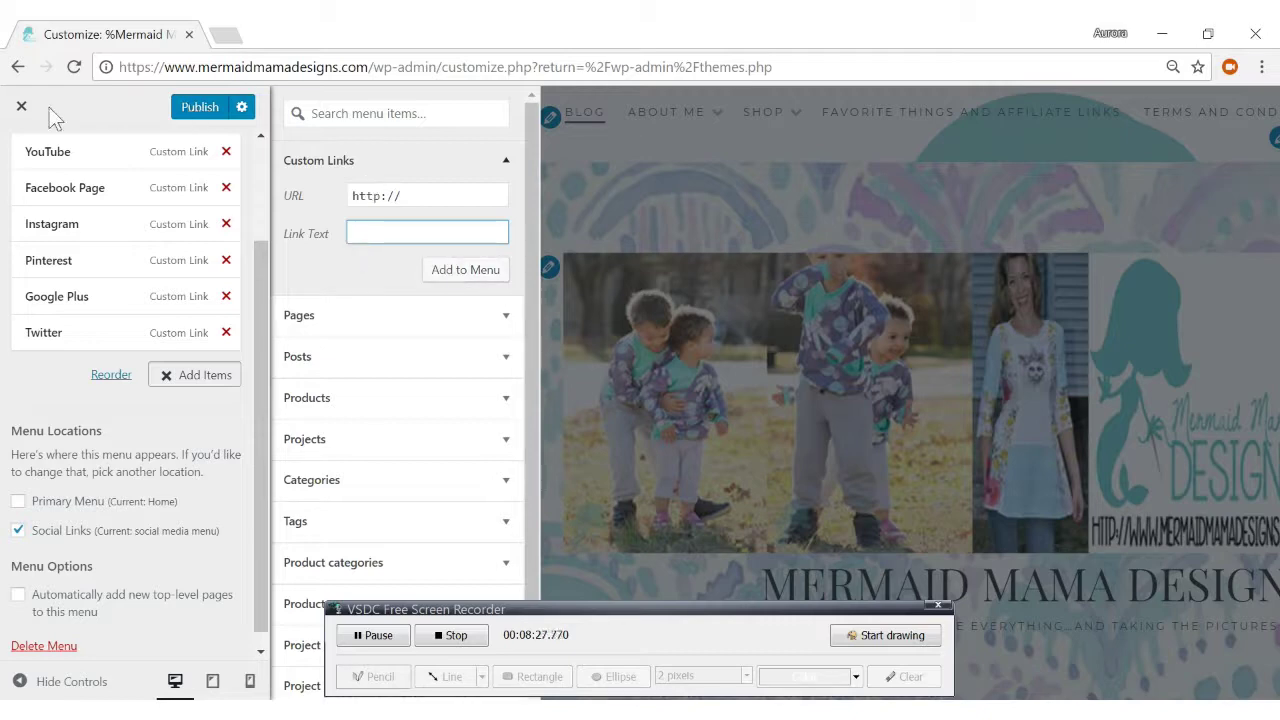
scroll(257, 172, "up", 3)
left_click(18, 160)
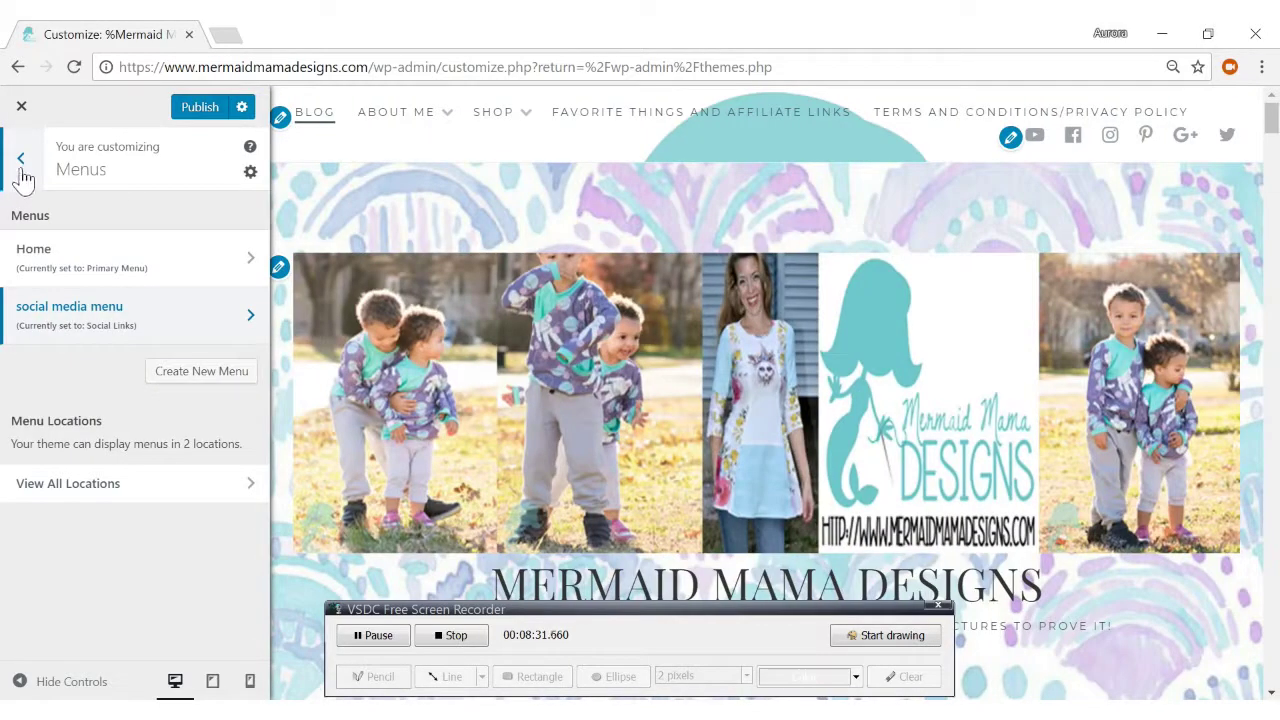
Step: In Widgets > Sidebar, read the HTML code of the lower Text widget
left_click(22, 170)
left_click(194, 492)
left_click(245, 223)
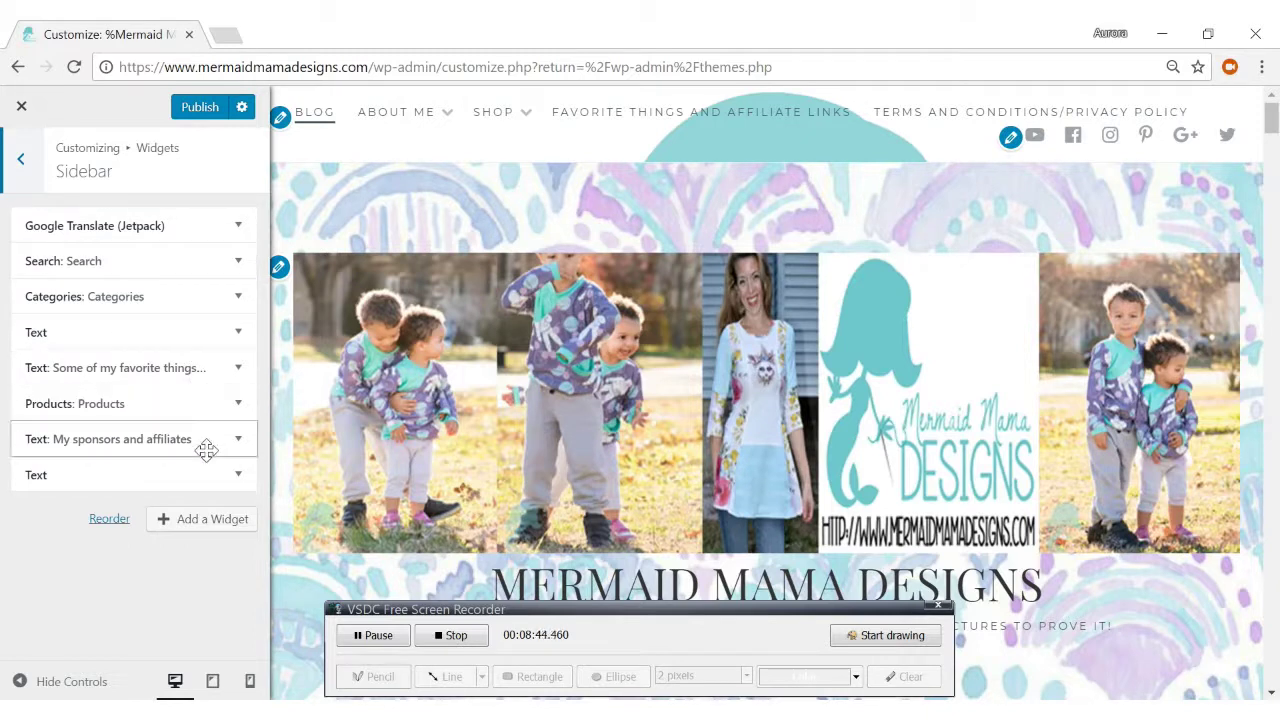
left_click(237, 478)
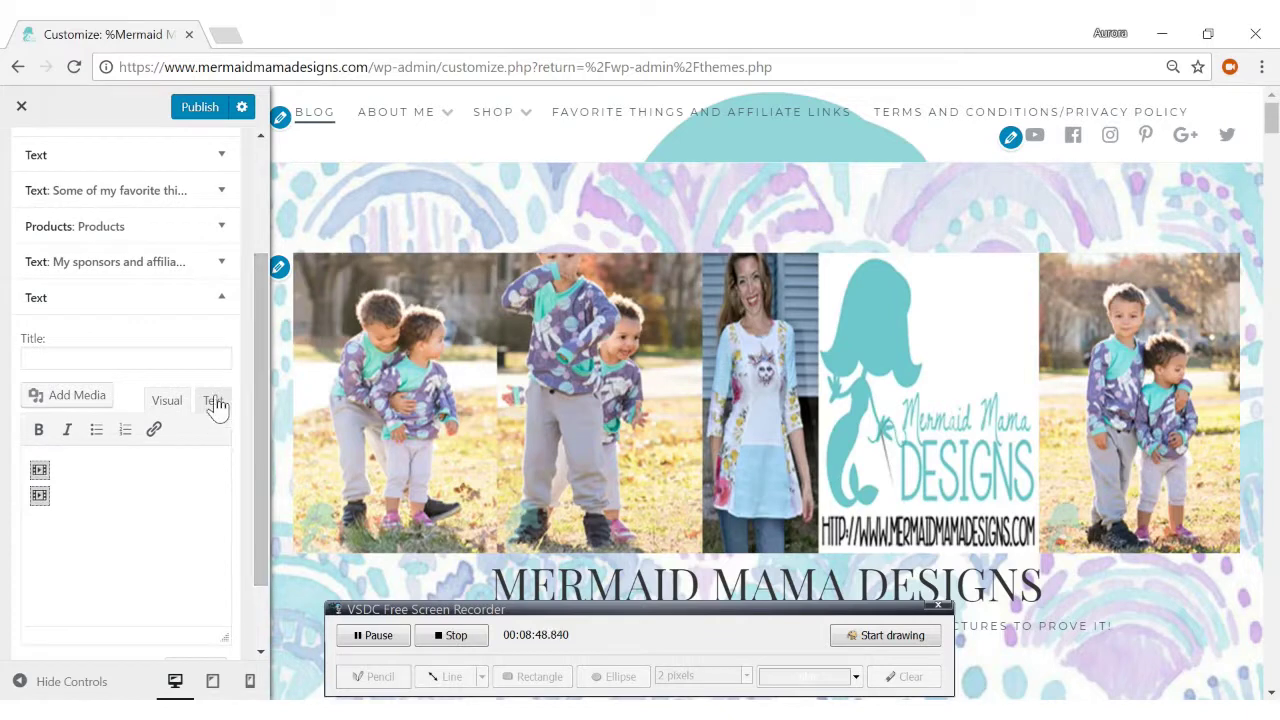
left_click(217, 404)
scroll(257, 426, "down", 2)
scroll(228, 500, "down", 1)
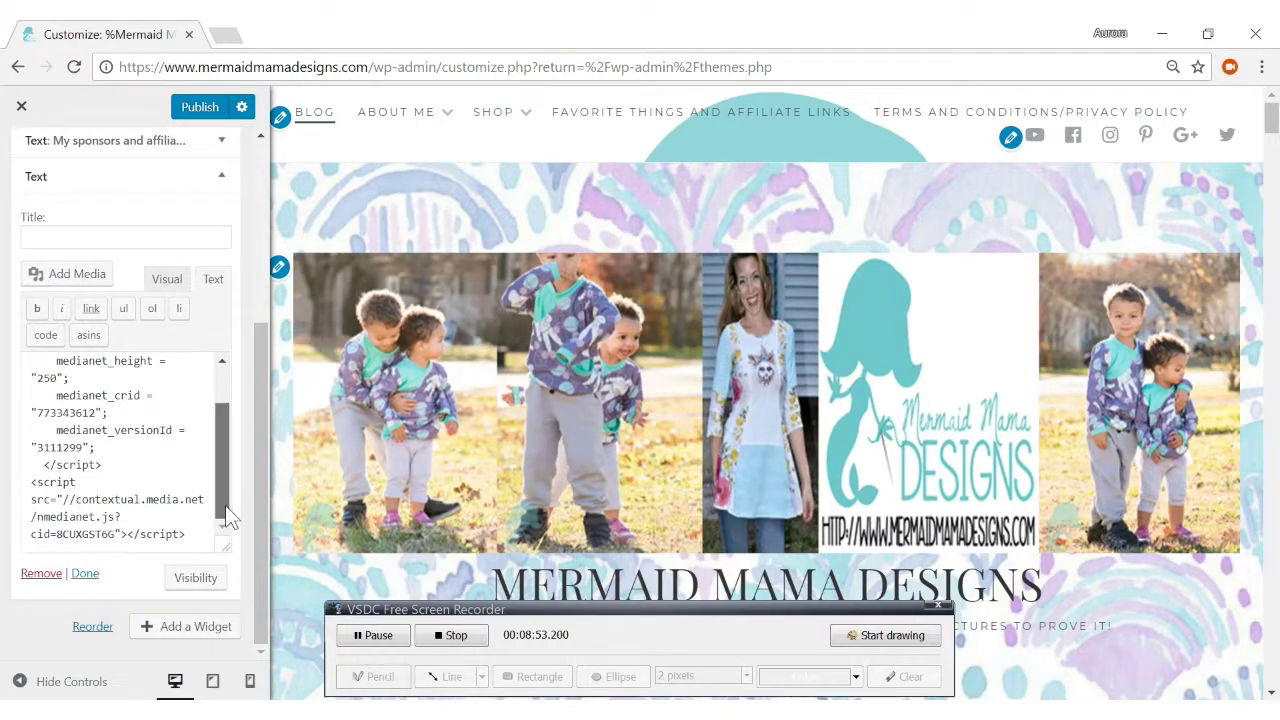
left_click(167, 279)
scroll(240, 320, "up", 2)
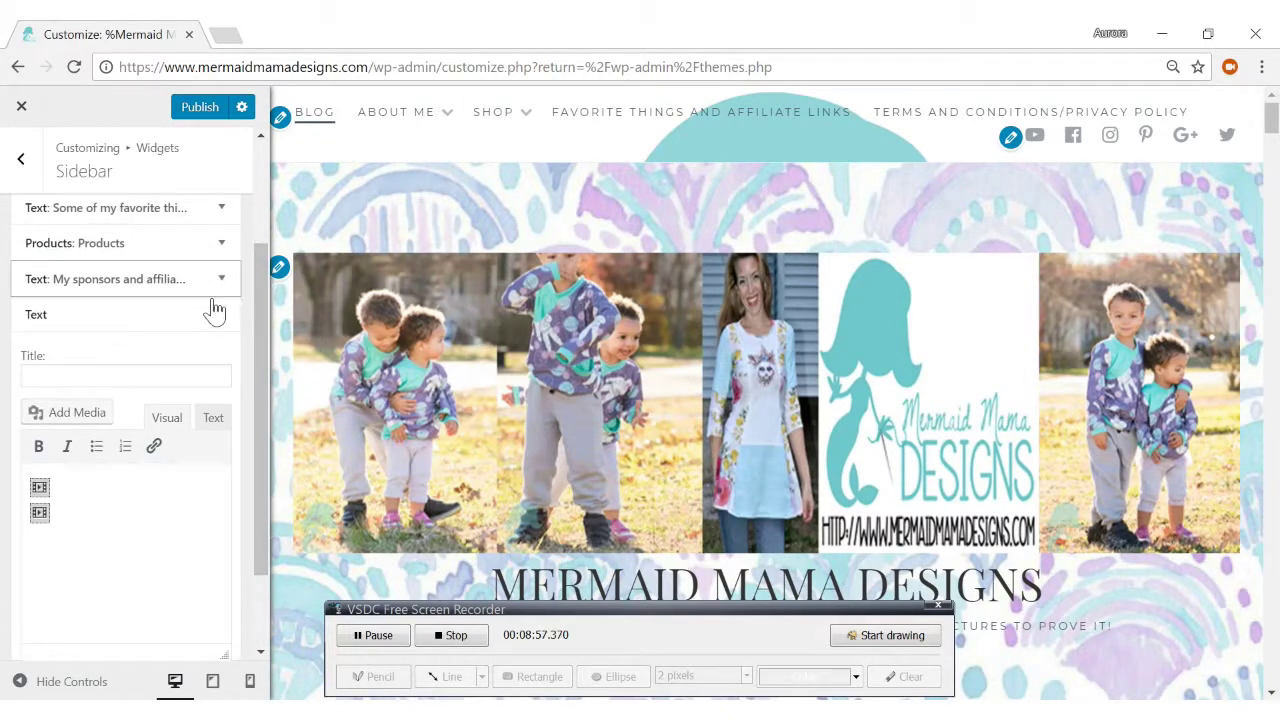
left_click(216, 310)
Step: Expand the upper Sidebar Text widget and read its HTML code
left_click(237, 331)
left_click(218, 438)
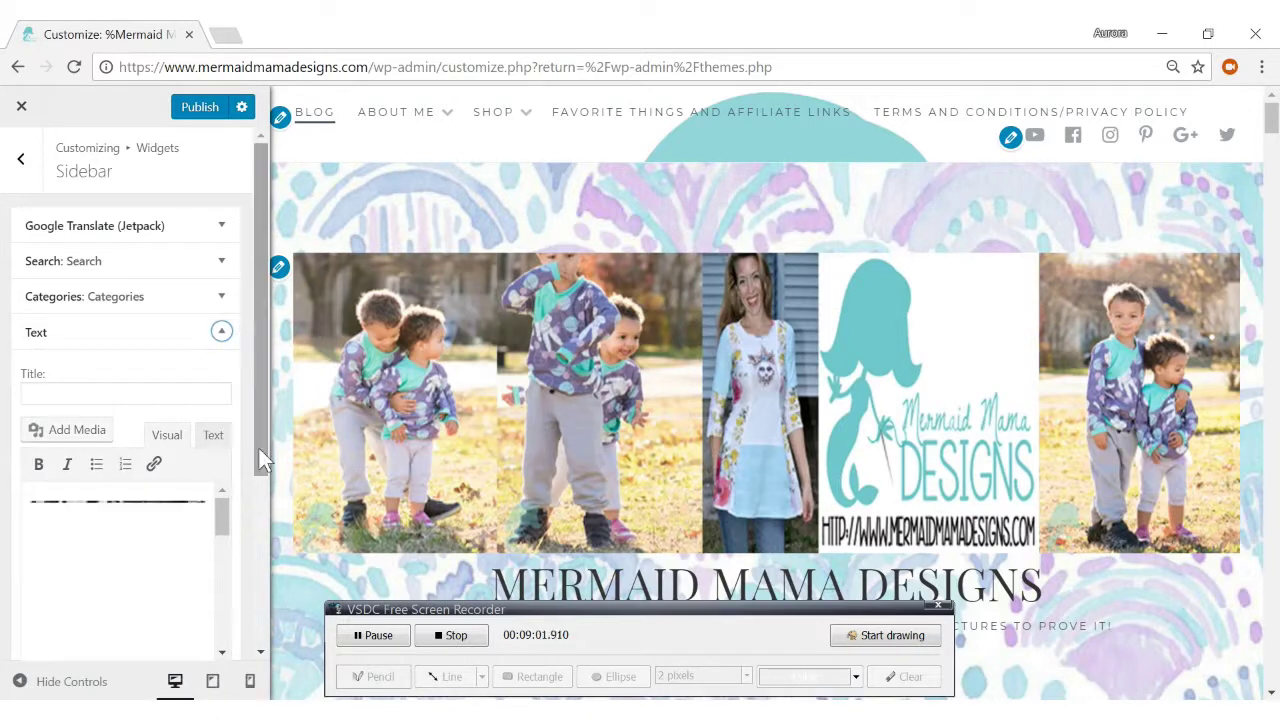
scroll(259, 455, "down", 2)
left_click_drag(223, 369, 229, 488)
left_click(211, 300)
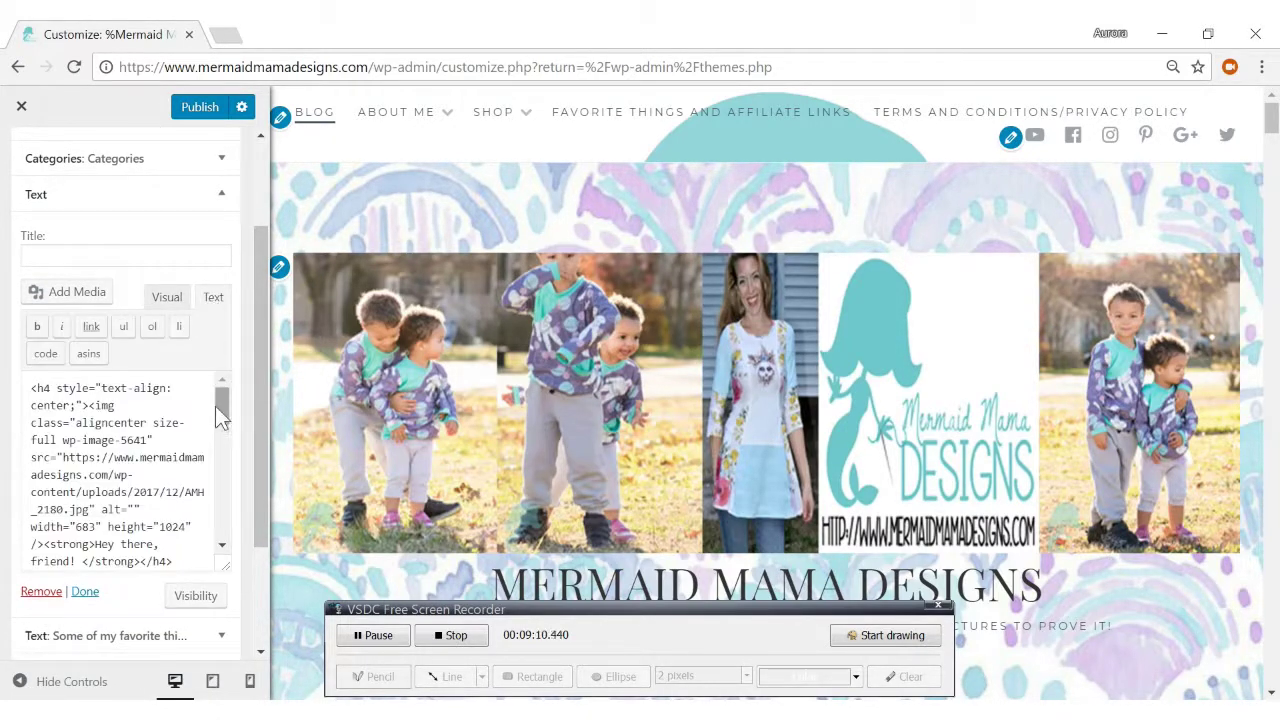
left_click_drag(222, 418, 228, 543)
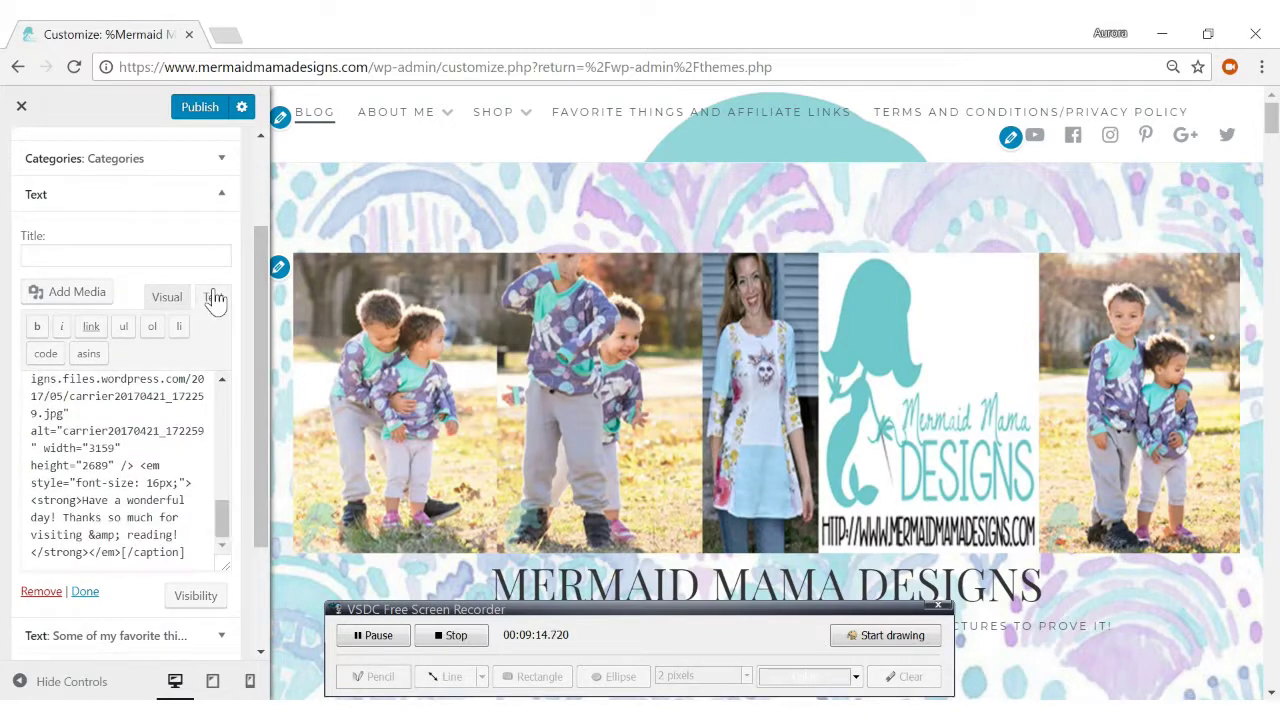
scroll(257, 183, "up", 2)
Step: Close the Customizer and confirm leaving without saving changes
left_click(26, 176)
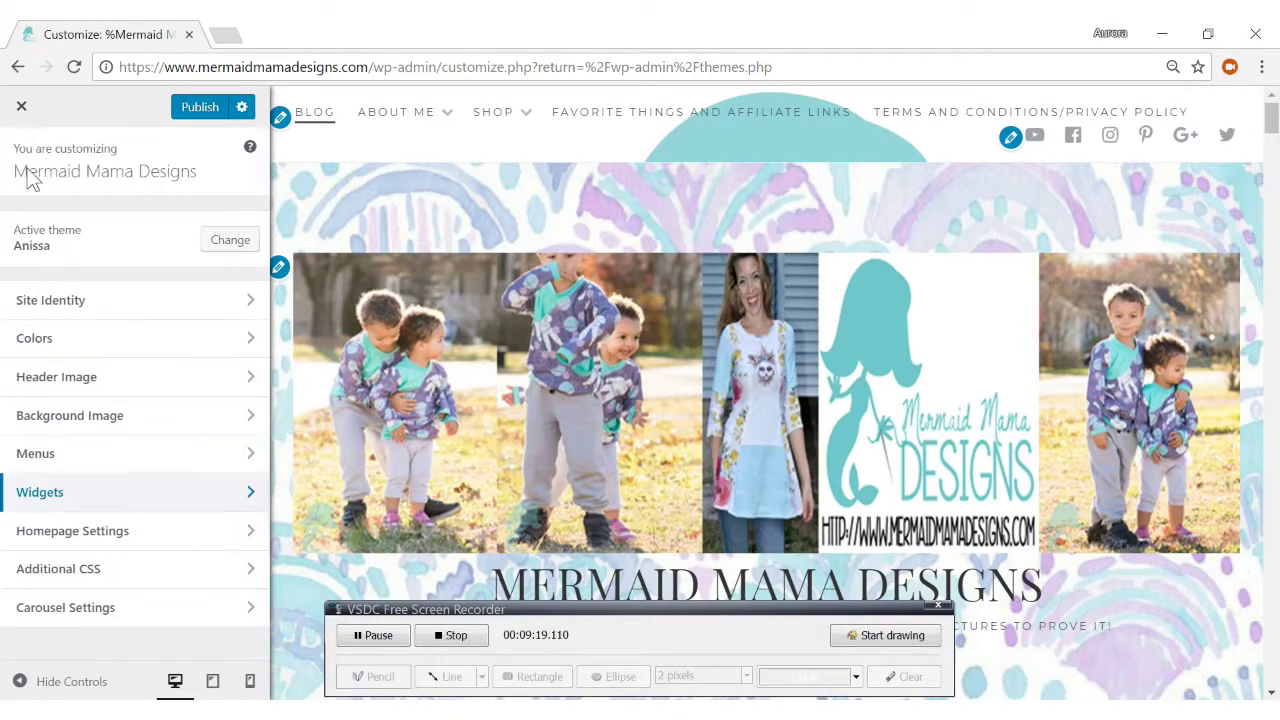
left_click(22, 106)
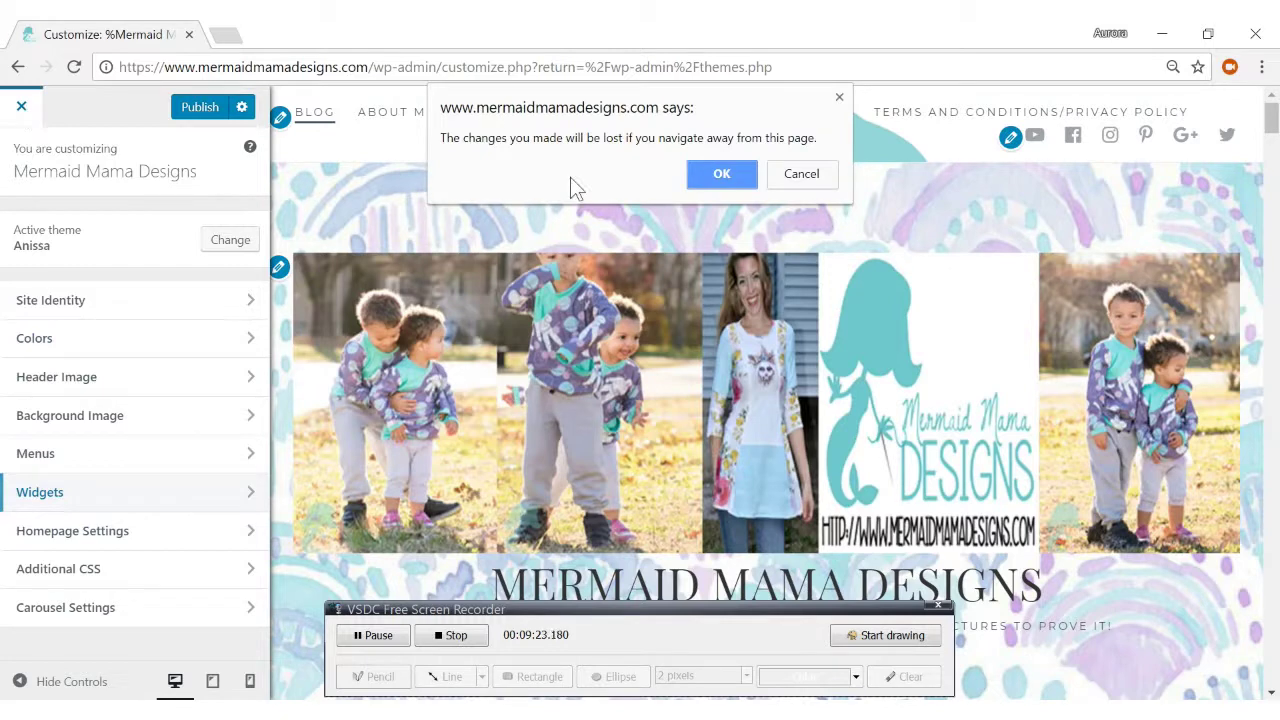
left_click(721, 177)
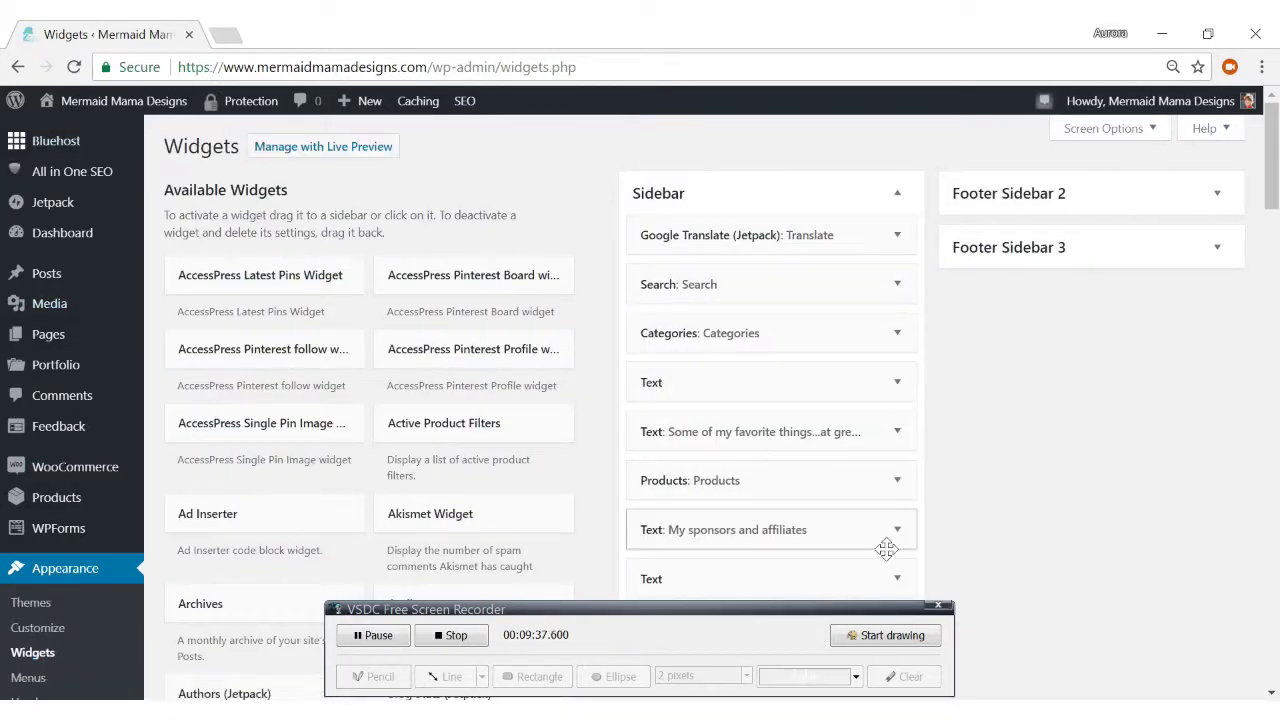
Step: Scroll the admin Widgets page, then bring up the Installed Plugins list of 22 plugins
left_click_drag(1273, 190, 1273, 196)
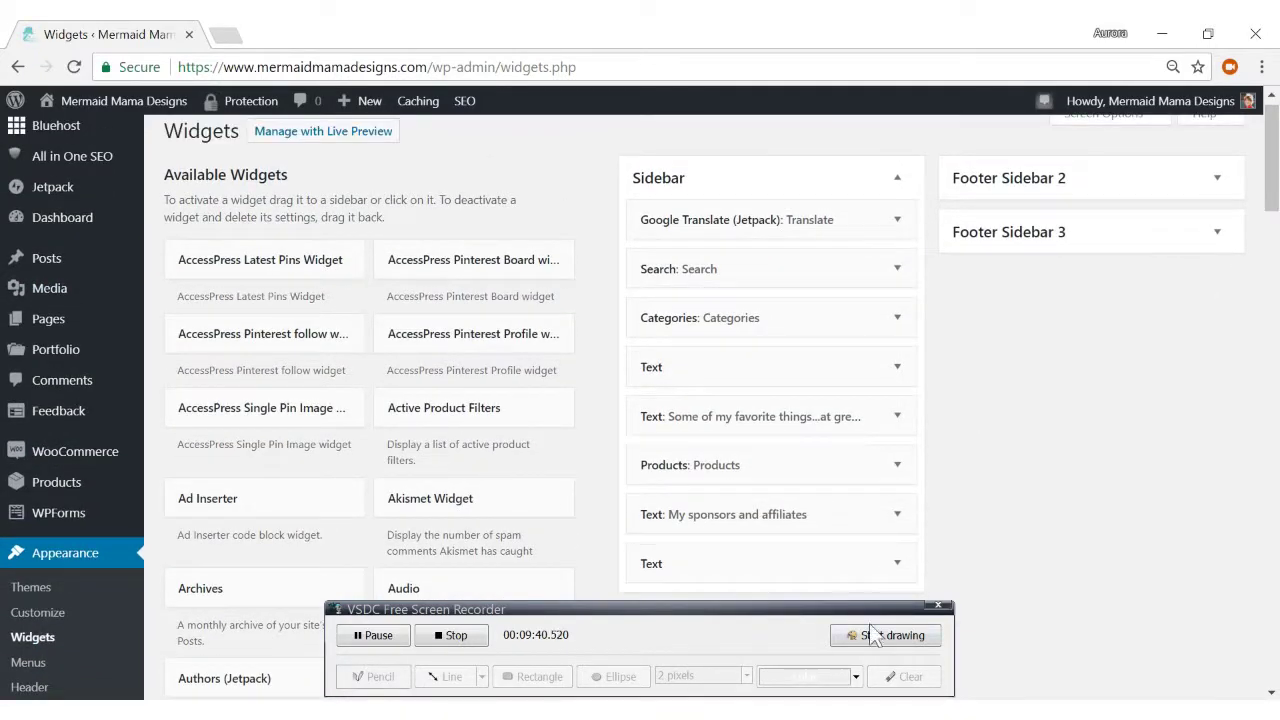
left_click(873, 636)
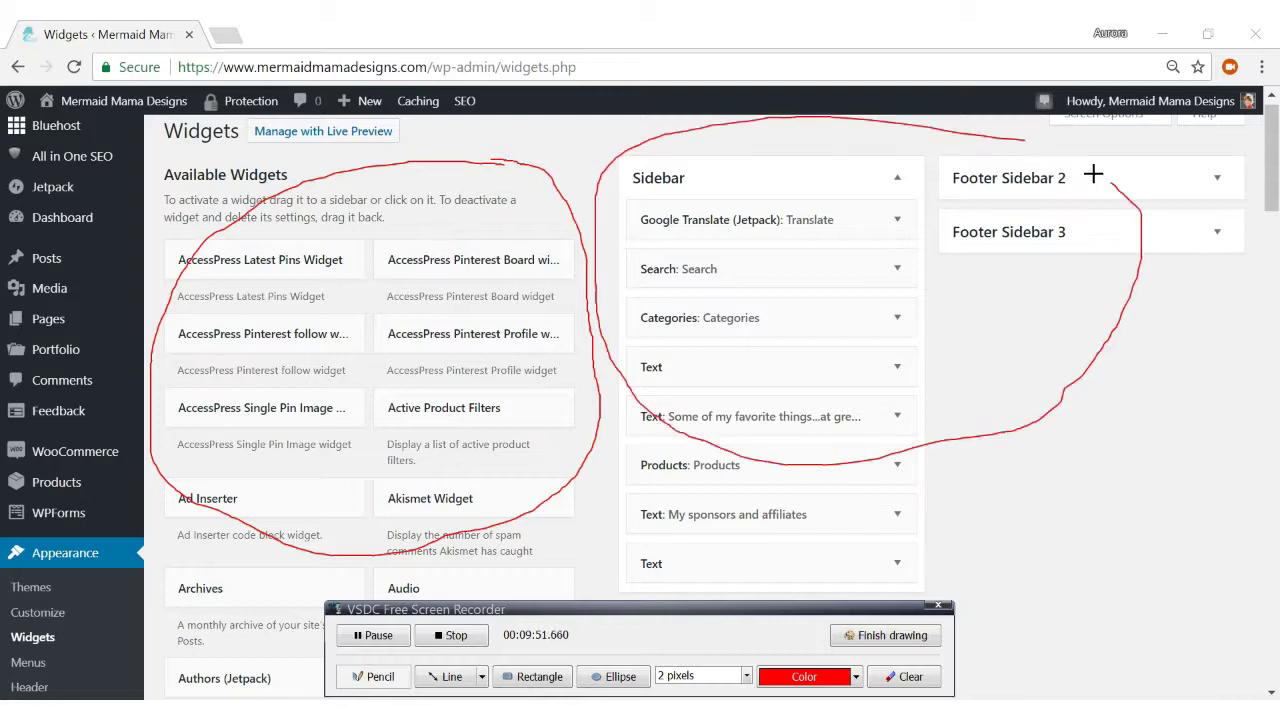
left_click(899, 635)
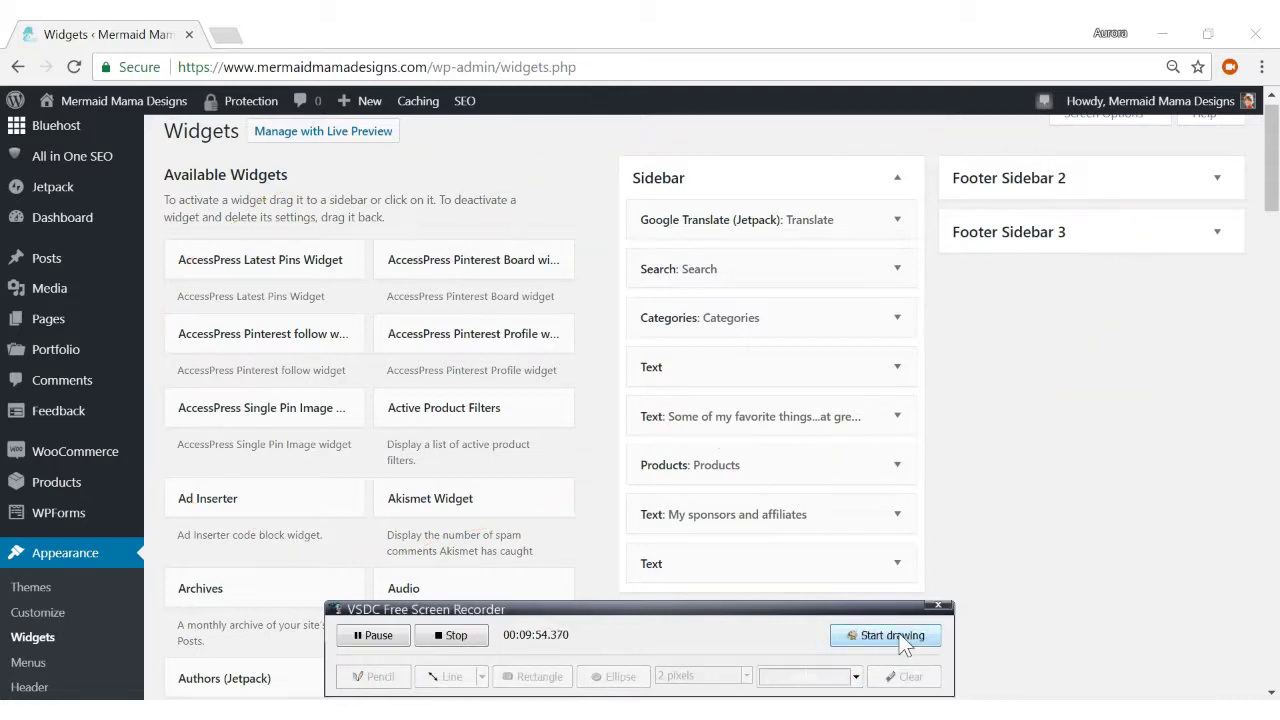
Step: Scroll the installed plugins and deactivate Akismet Anti-Spam, leaving 19 active and 3 inactive
scroll(760, 285, "down", 4)
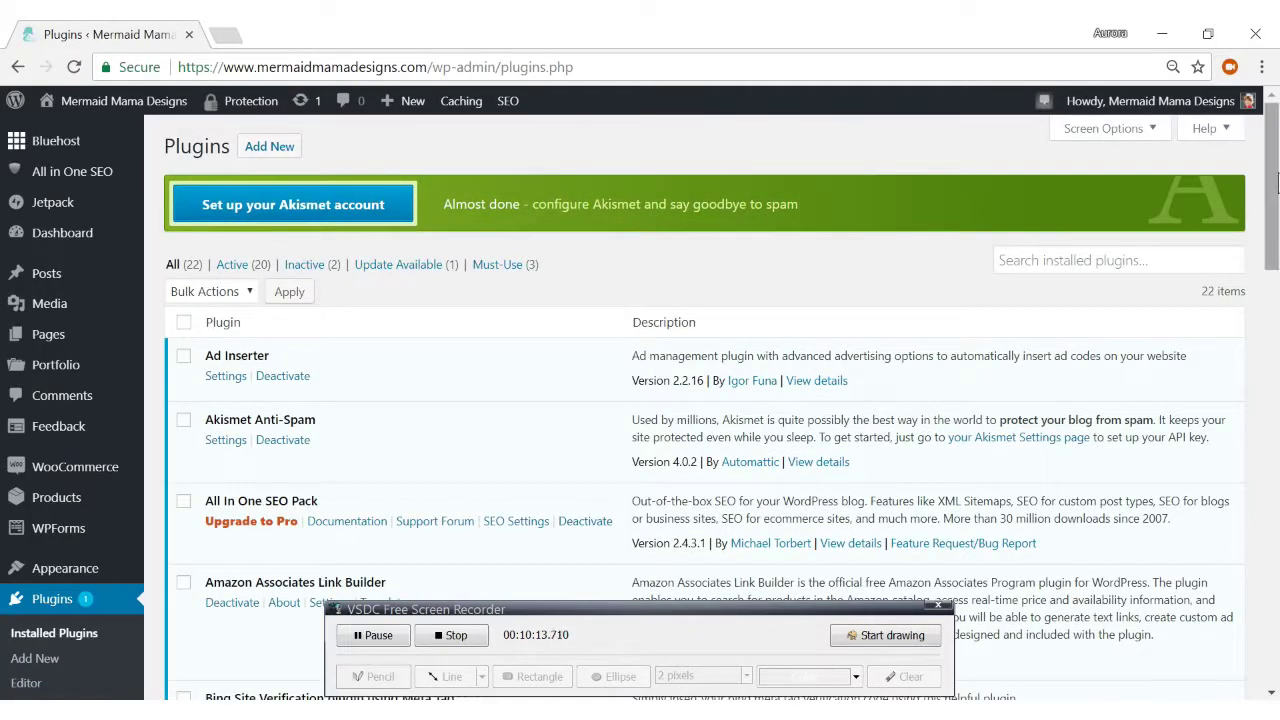
mouse_move(1277, 178)
left_mouse_down()
mouse_move(1277, 258)
mouse_move(1277, 238)
left_mouse_up()
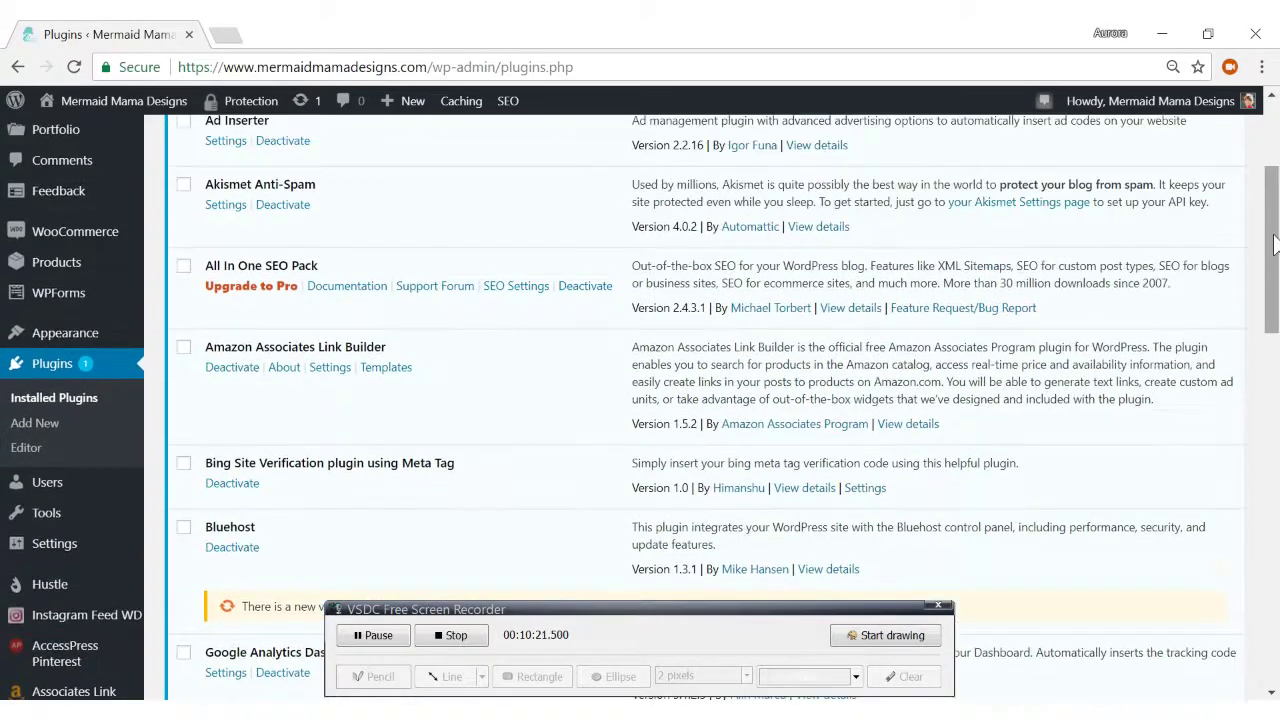
left_click(296, 207)
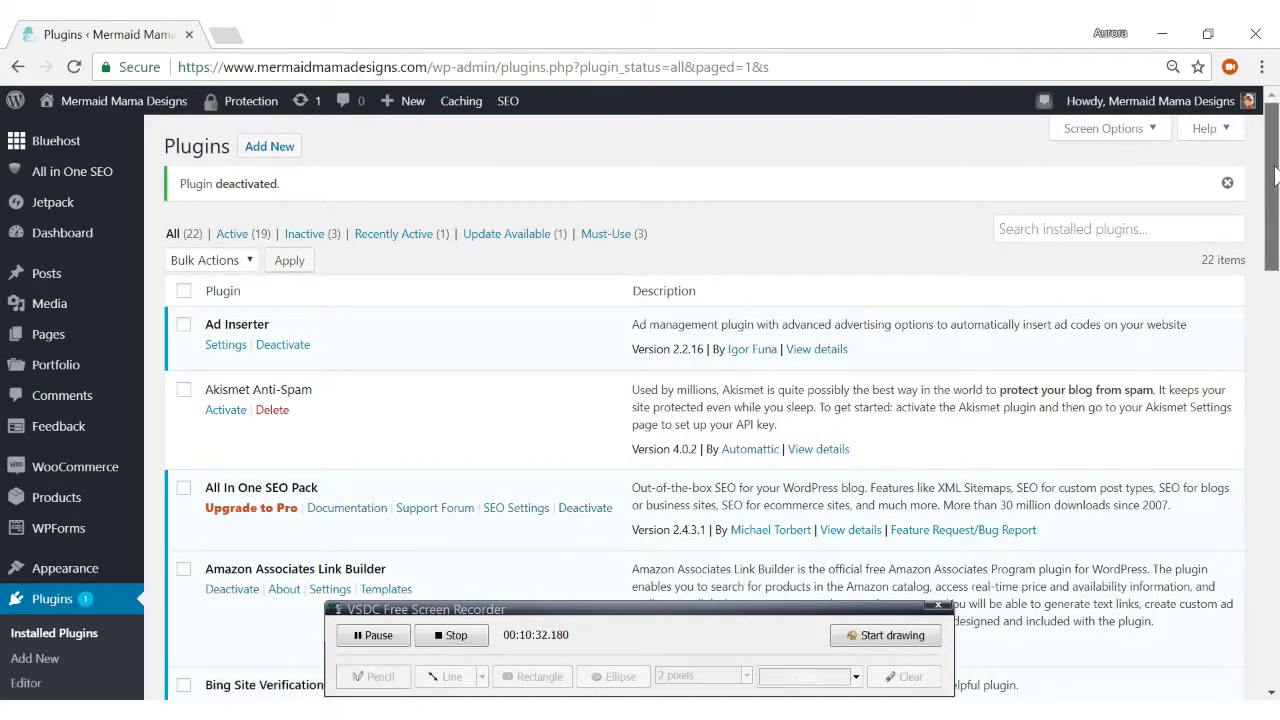
left_click_drag(1277, 175, 1277, 318)
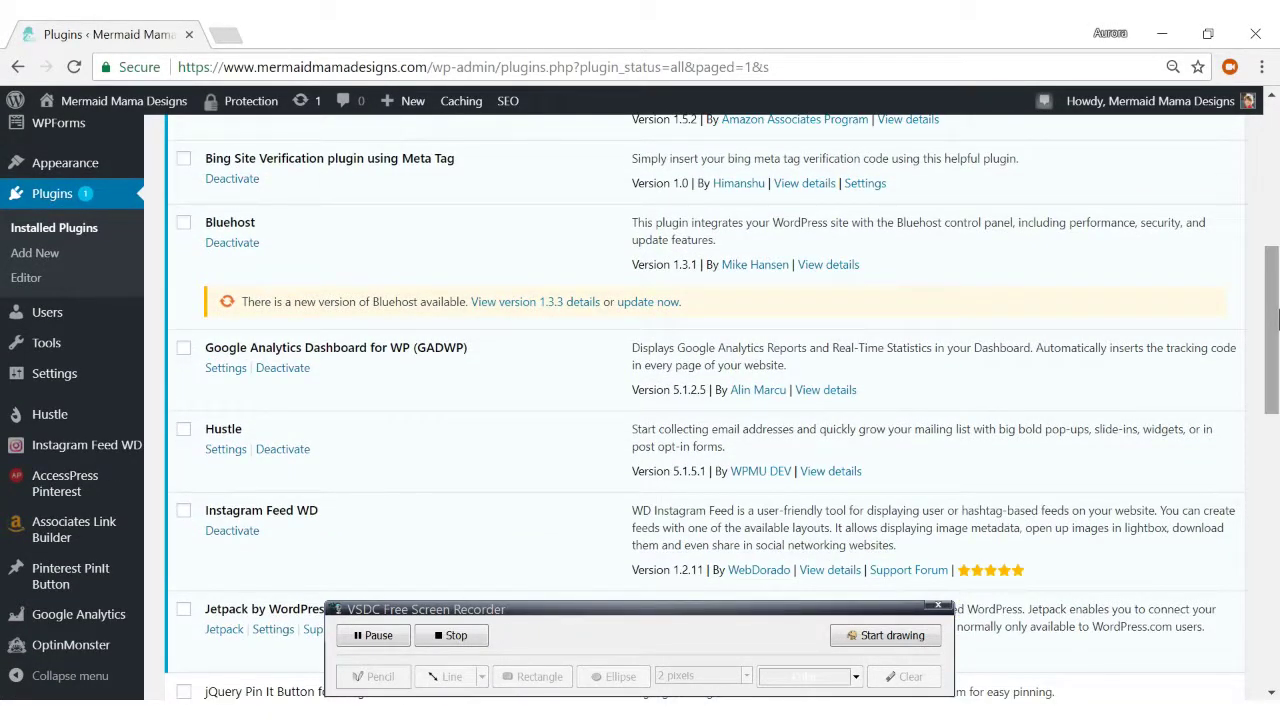
left_click(883, 630)
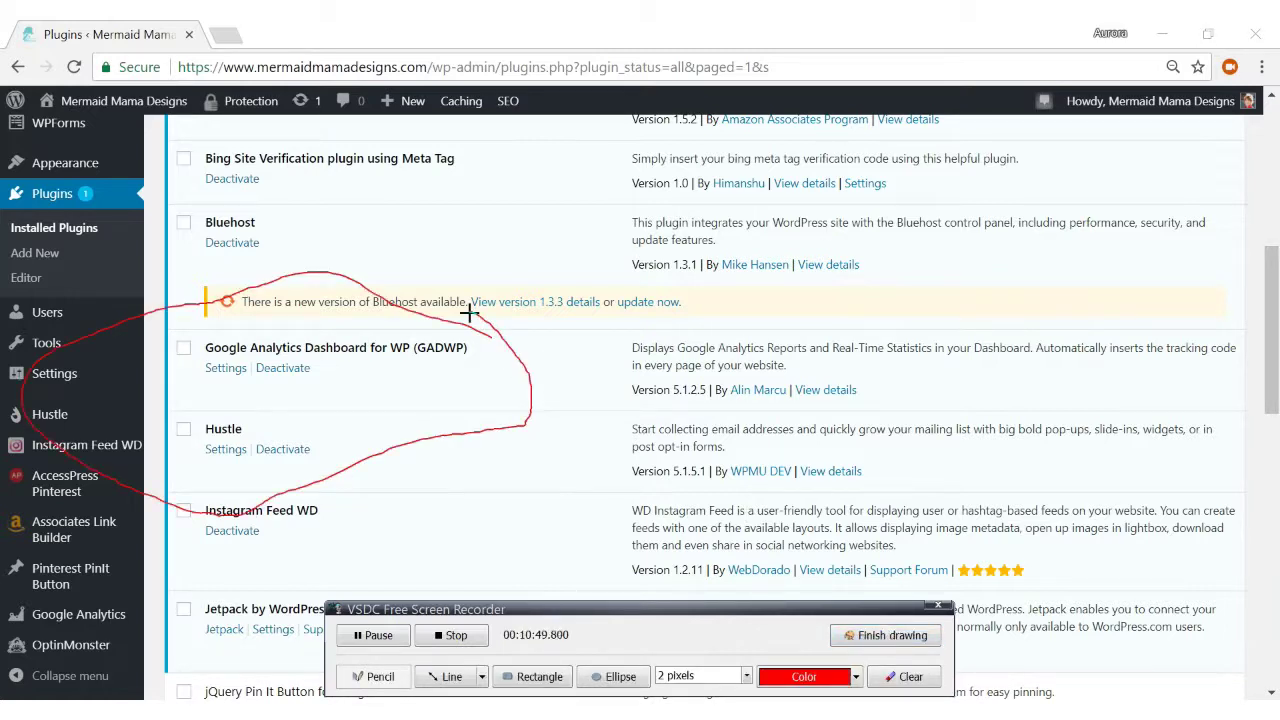
left_click(912, 684)
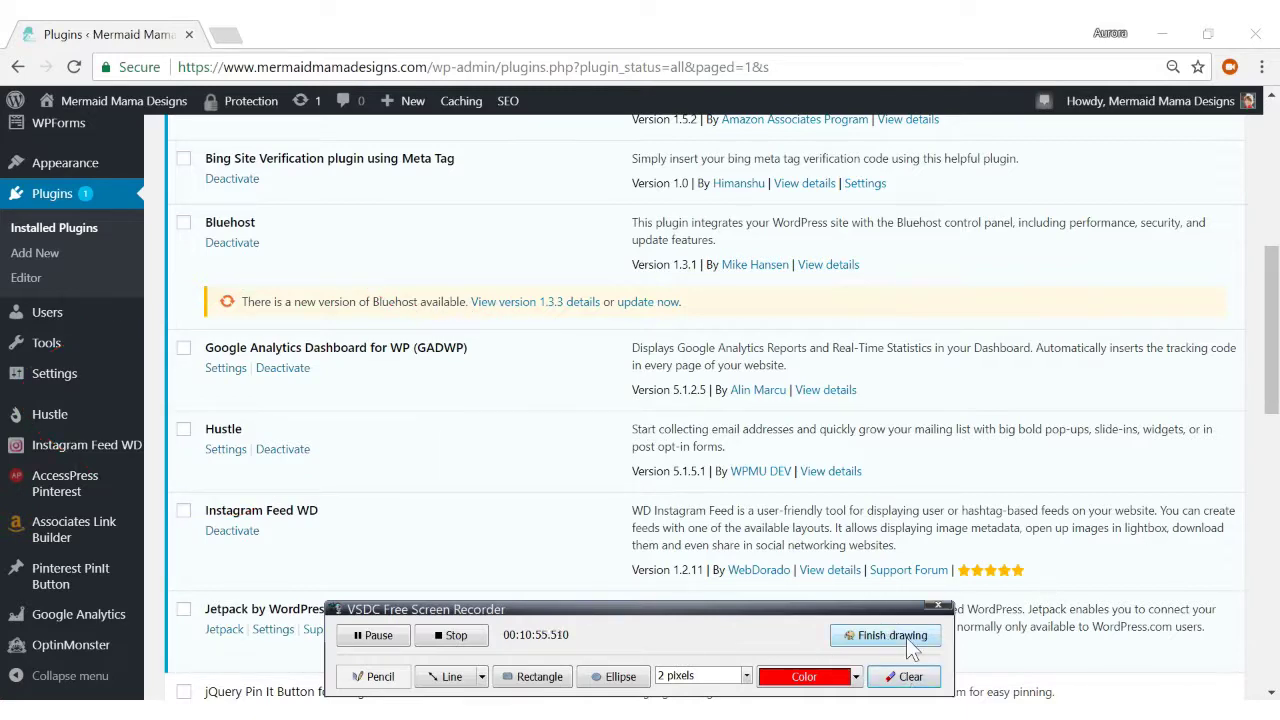
left_click(906, 637)
scroll(720, 400, "down", 3)
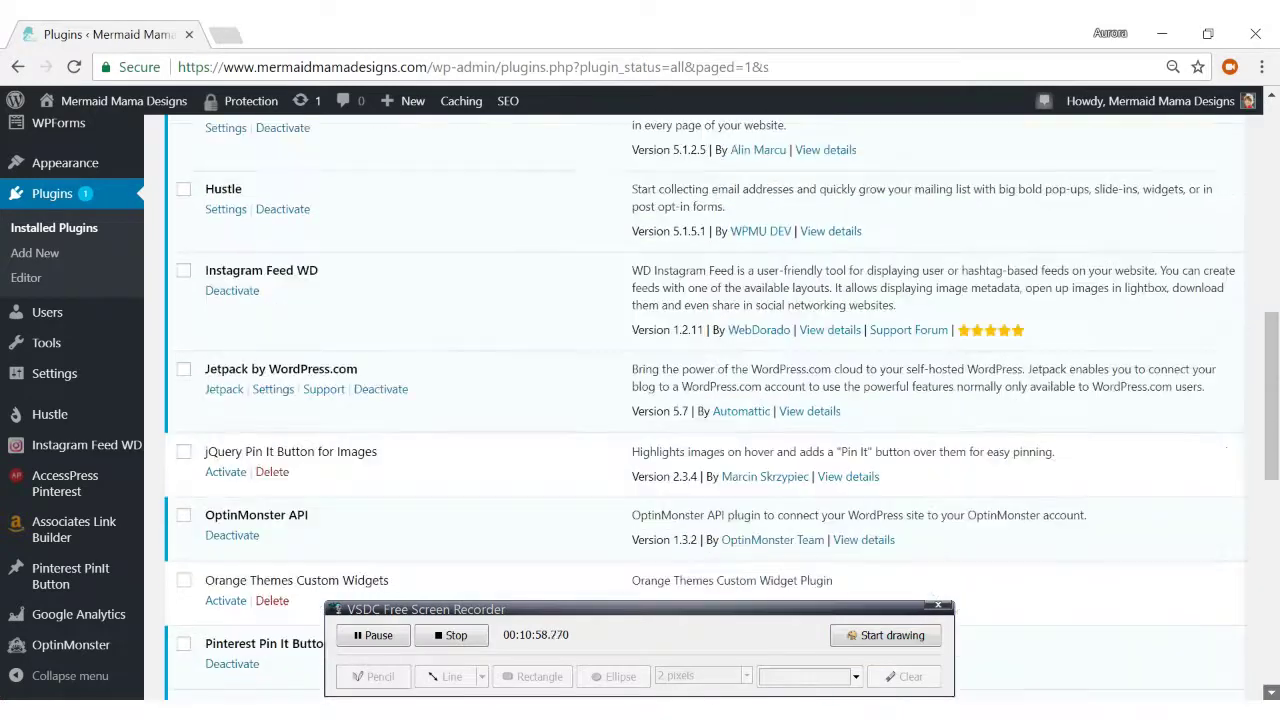
scroll(720, 400, "down", 1)
scroll(720, 400, "down", 1)
scroll(720, 400, "down", 1)
scroll(720, 400, "down", 1)
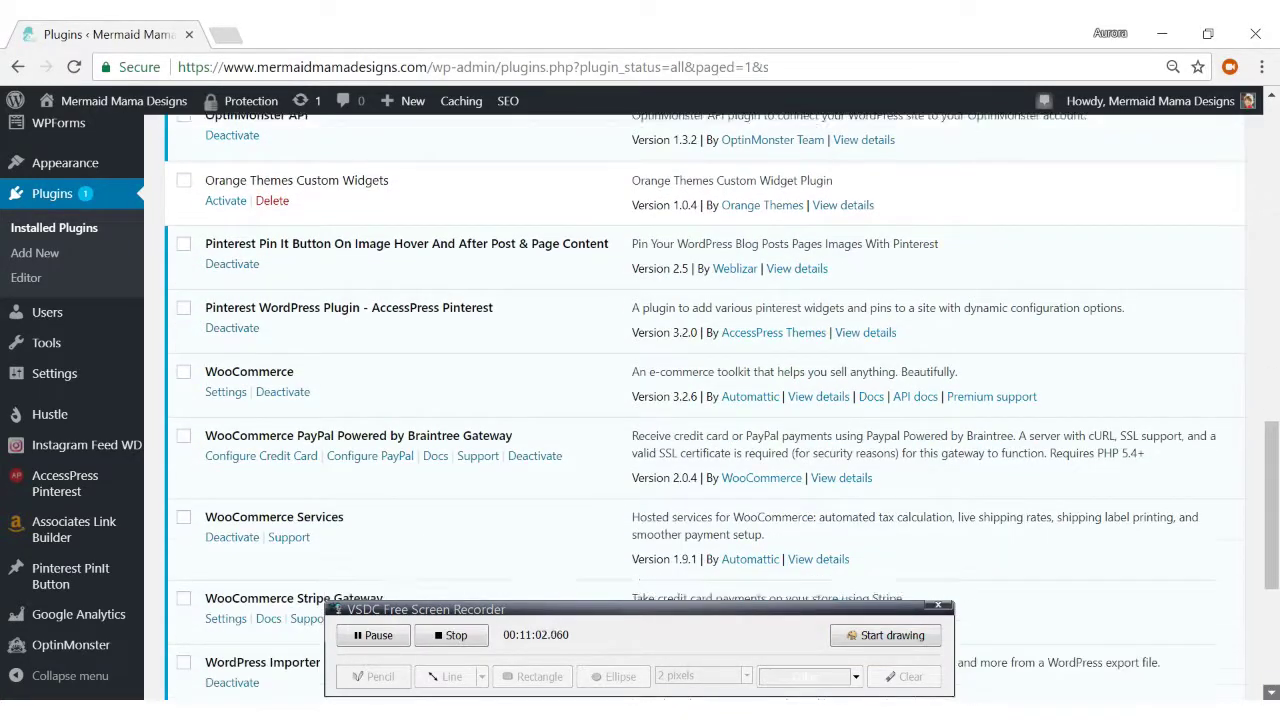
scroll(594, 480, "down", 1)
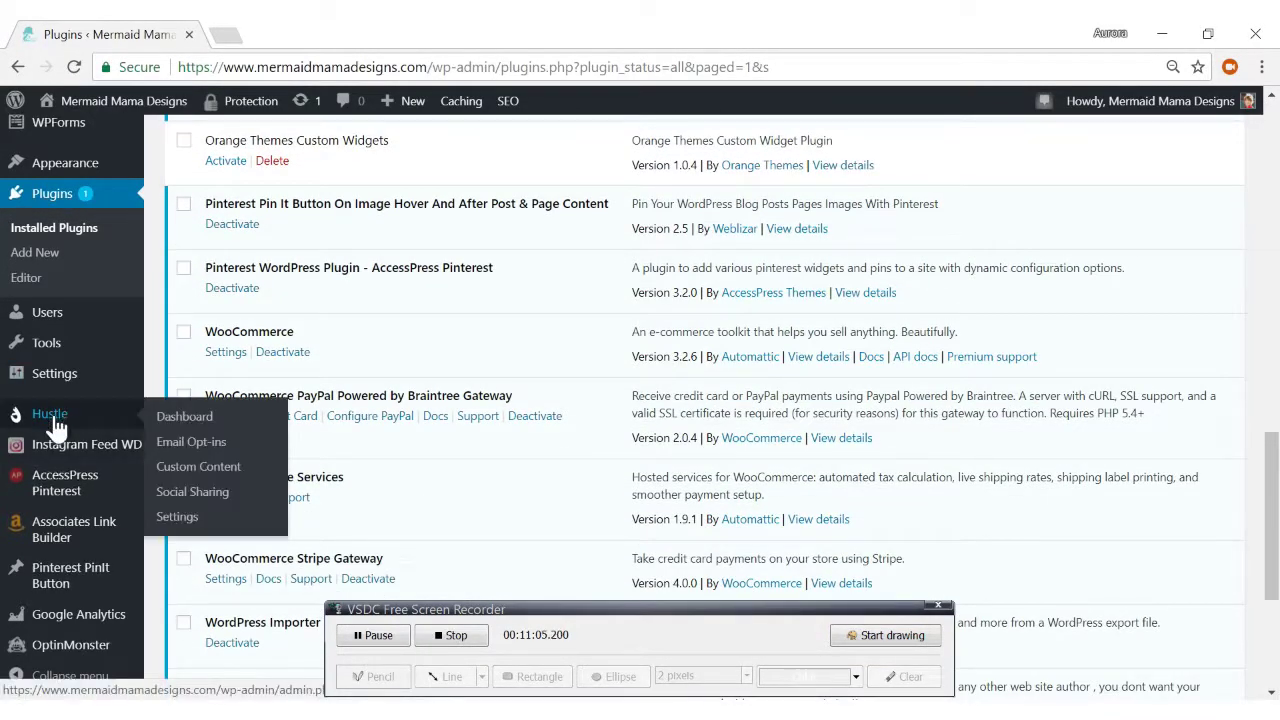